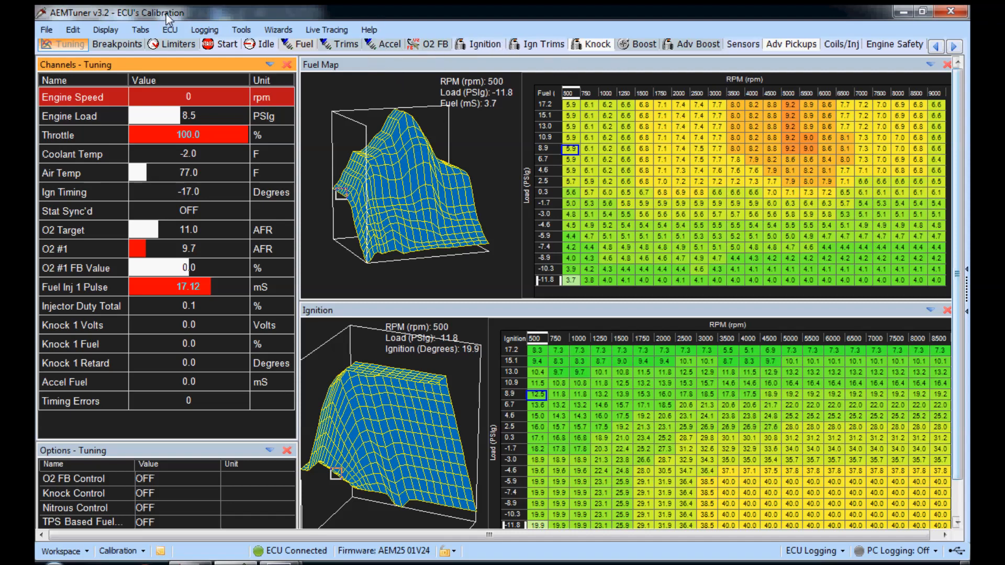
- Start an ECU firmware upload and choose AEM25 02v02 as the firmware
left_click(170, 30)
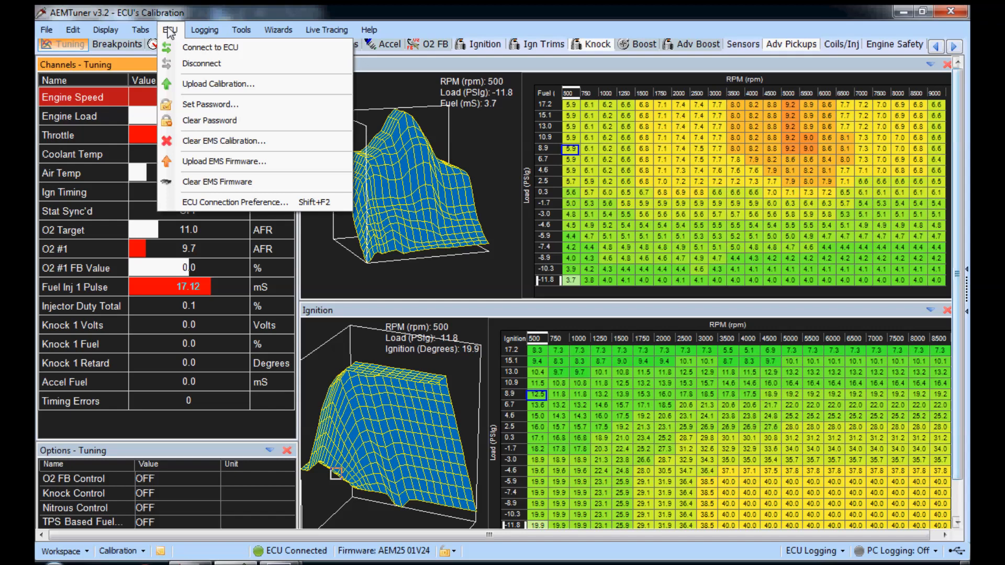
left_click(222, 160)
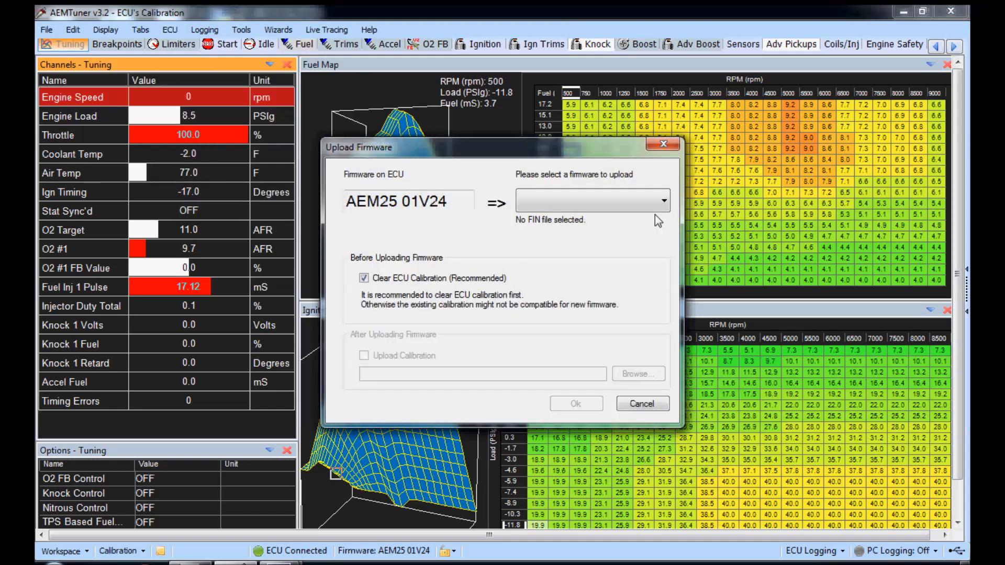
left_click(656, 207)
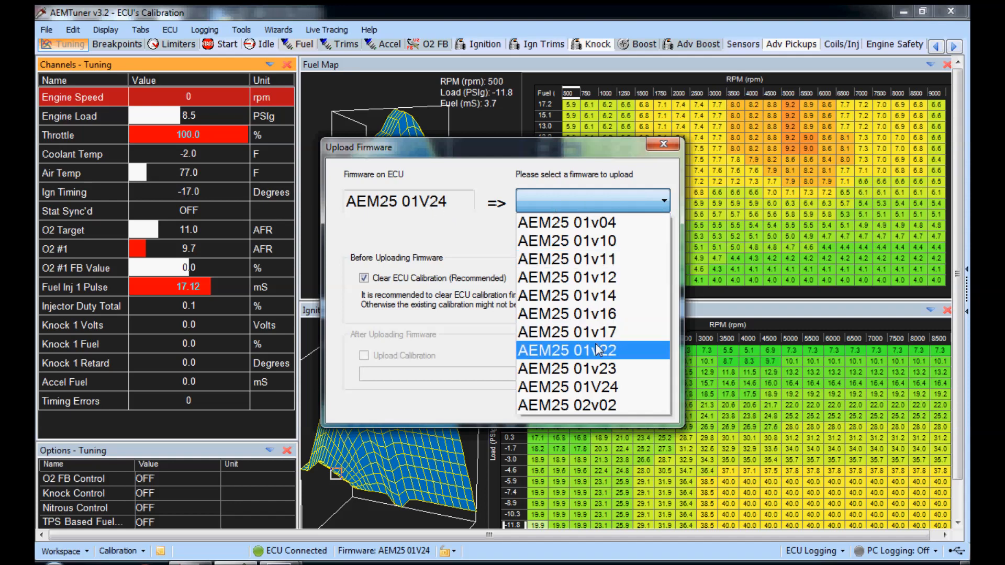
left_click(602, 406)
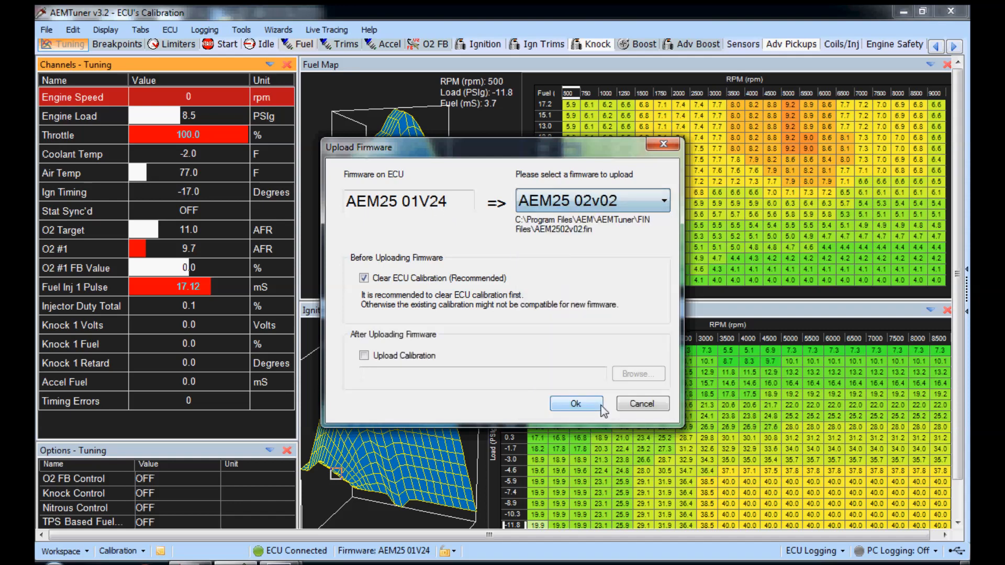
- Include the 6100 Supra MT.02v02.cal calibration in the upload, run the firmware upload and acknowledge the power cycle request
left_click(388, 356)
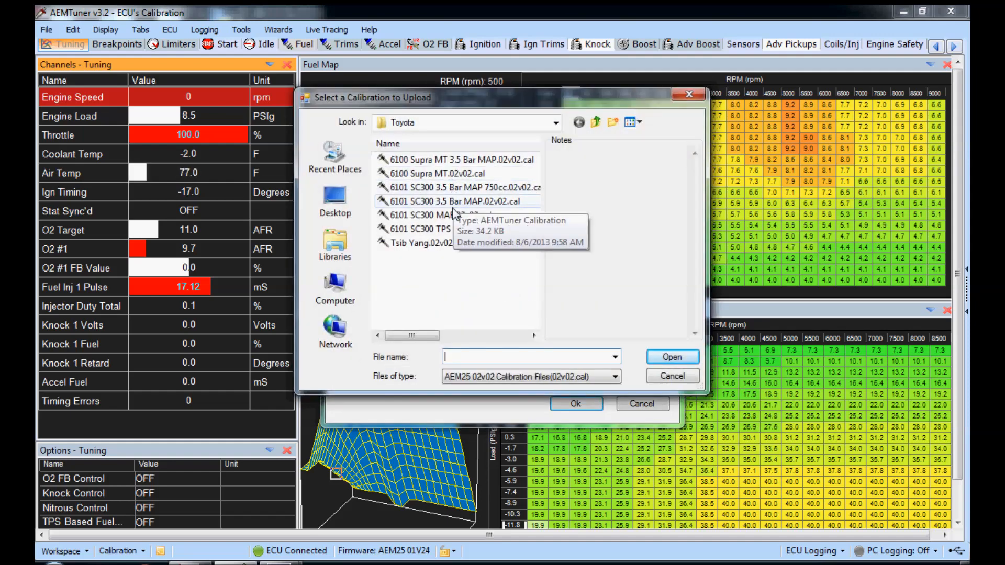
double_click(448, 177)
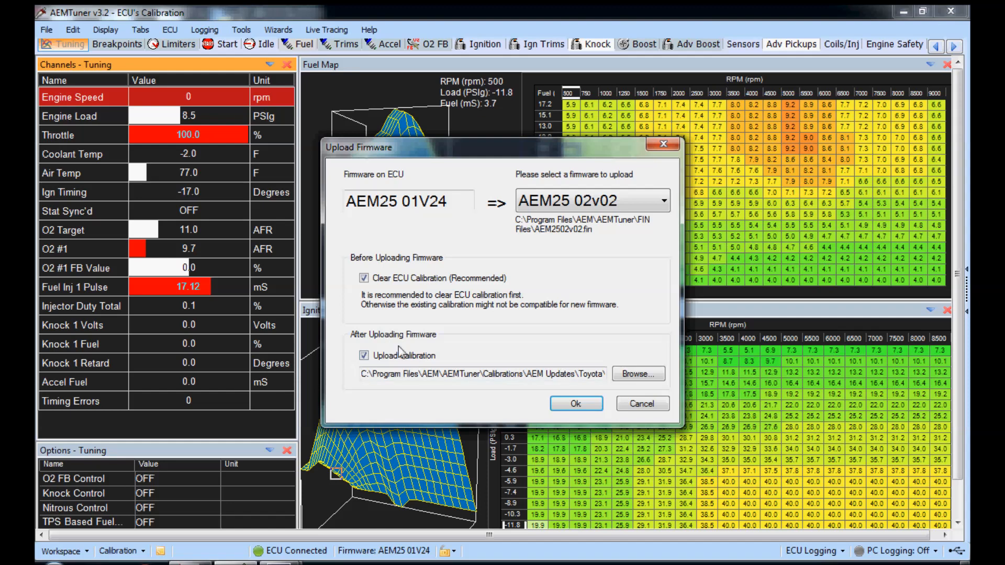
left_click(575, 402)
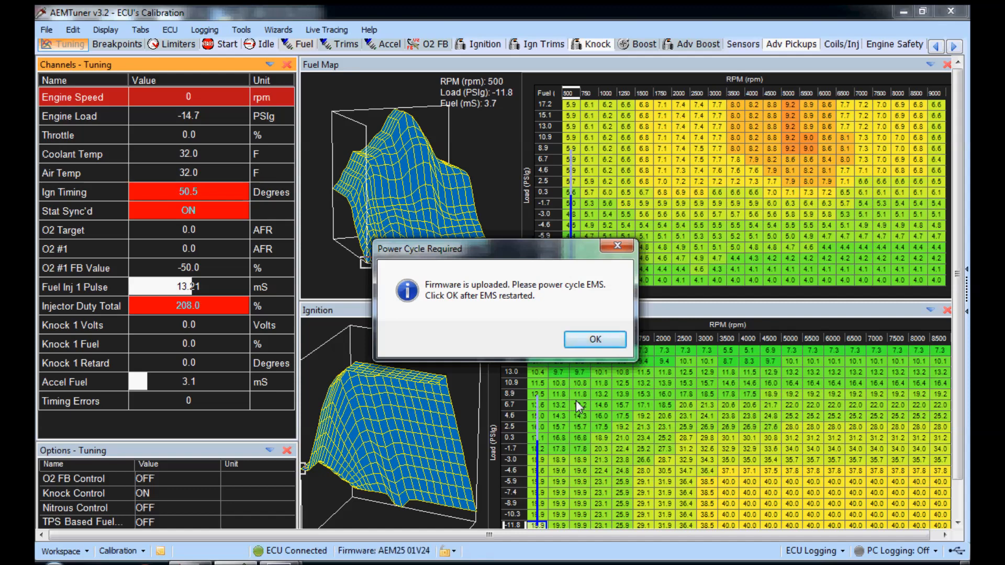
key("Return")
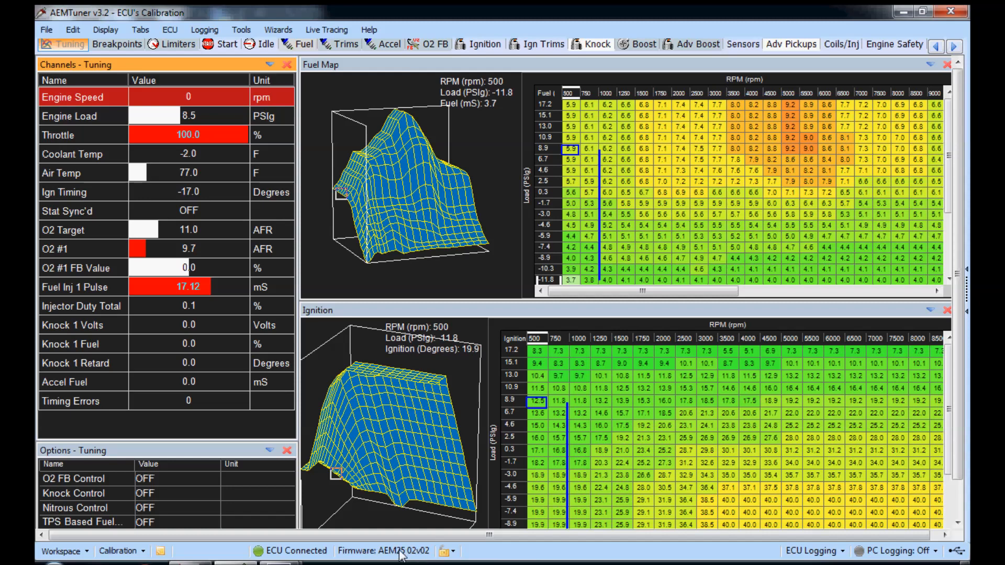
- Open the recent workspace Series 2 Flex Fuel Workspace 1280x800.atw
left_click(50, 32)
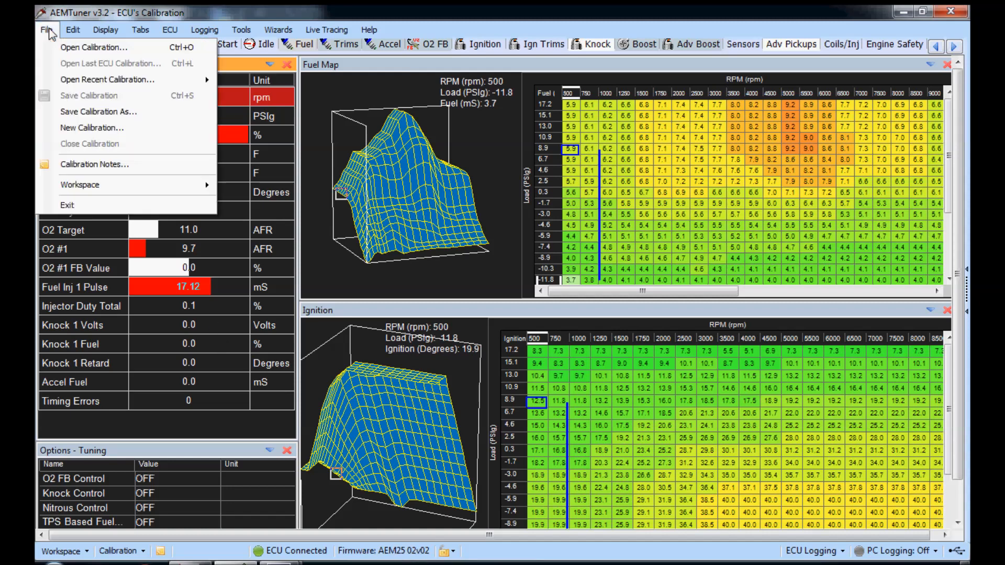
mouse_move(139, 186)
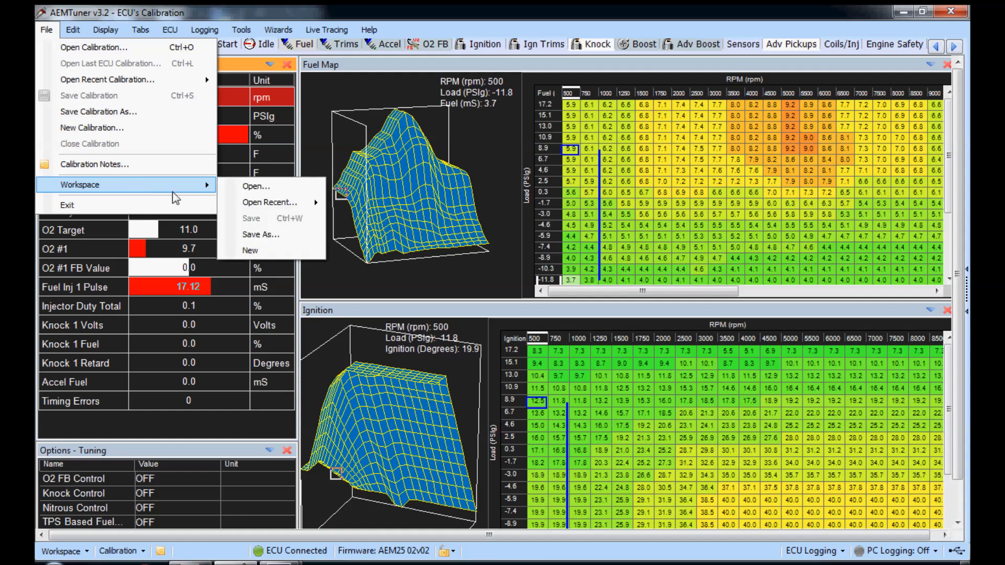
left_click(309, 203)
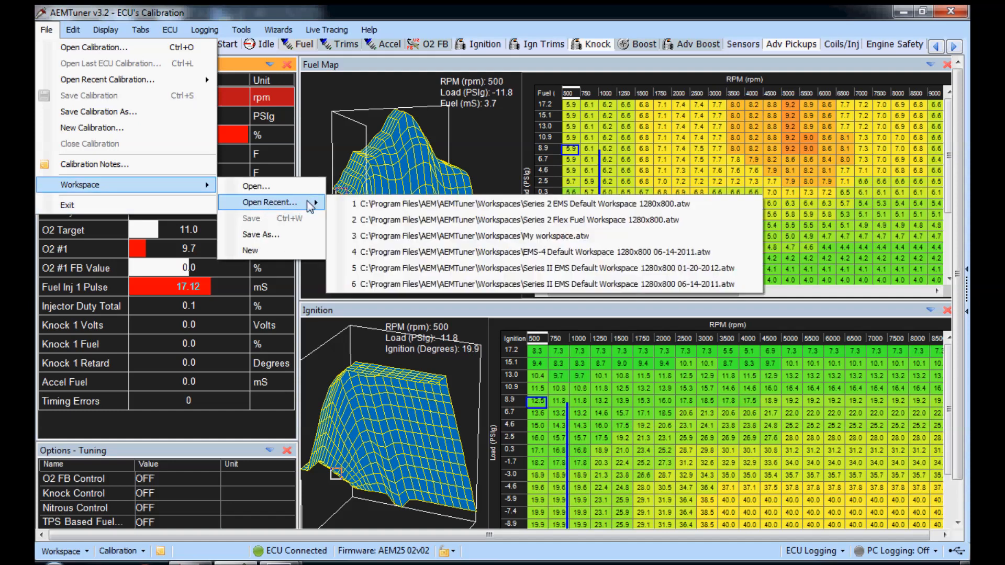
left_click(472, 227)
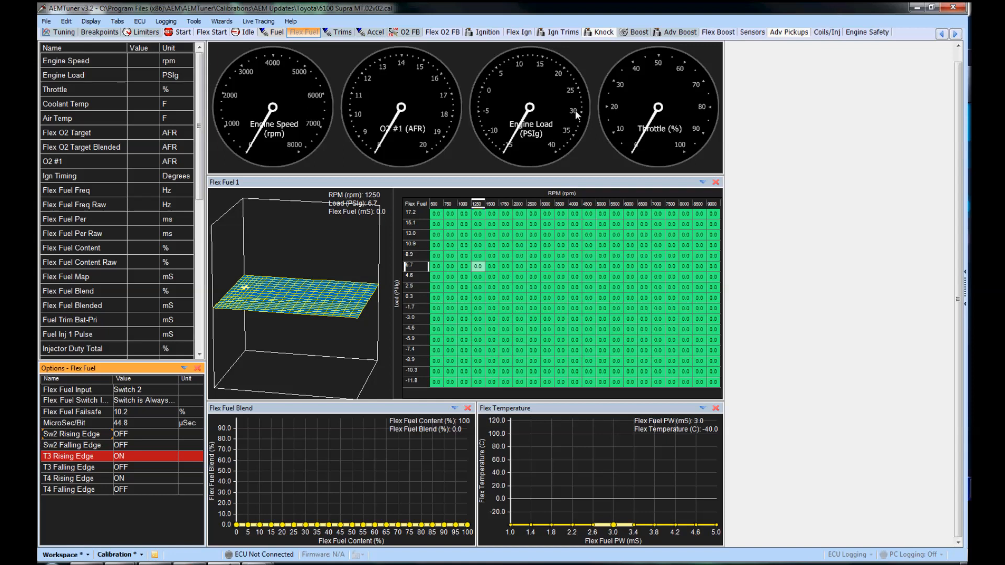
- Set the Flex Fuel Failsafe option to 0 %
left_click(156, 412)
type("0")
key("Return")
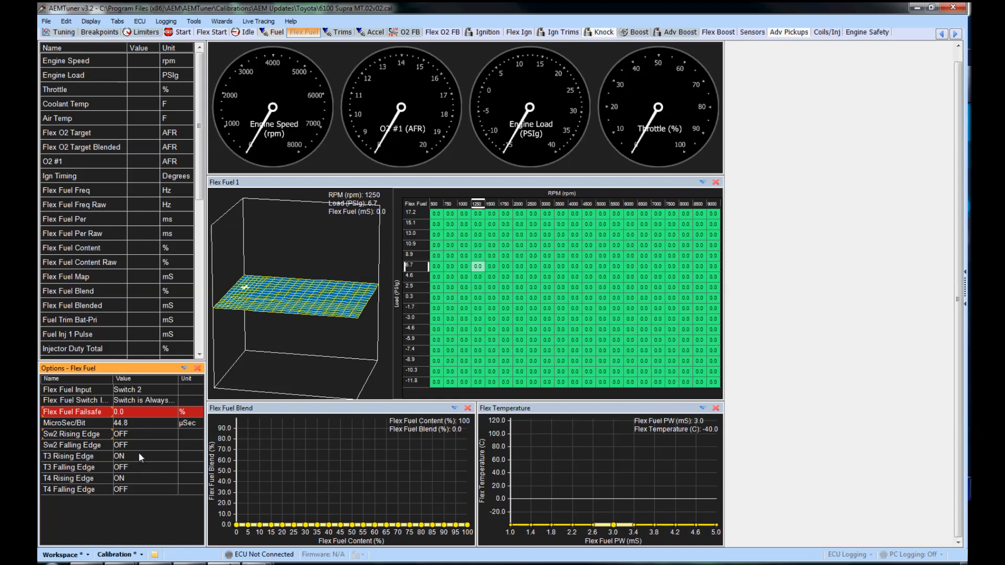
- Set the Flex Fuel Input option to None, and reassign it to Switch 3
left_click(151, 390)
left_click(149, 389)
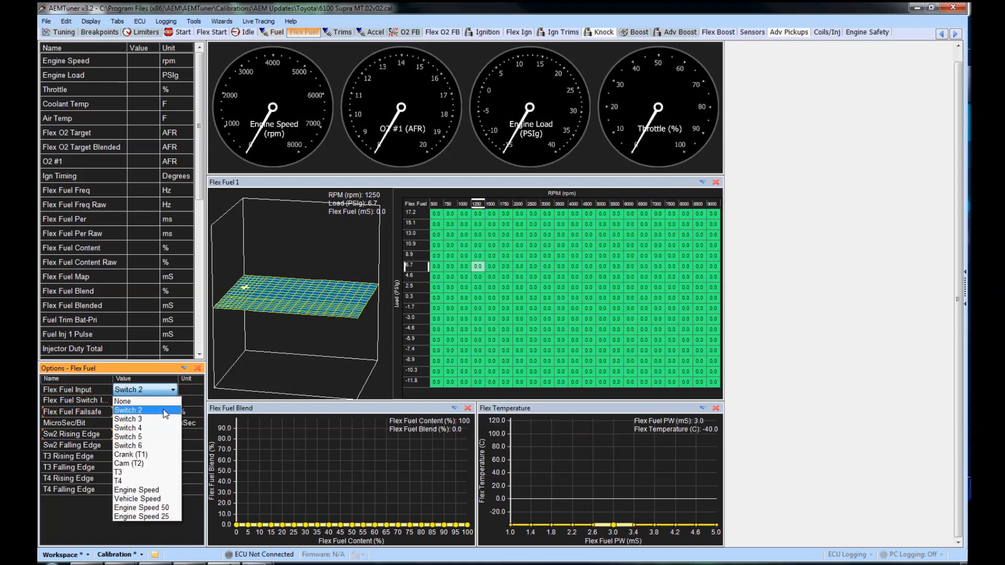
left_click(152, 400)
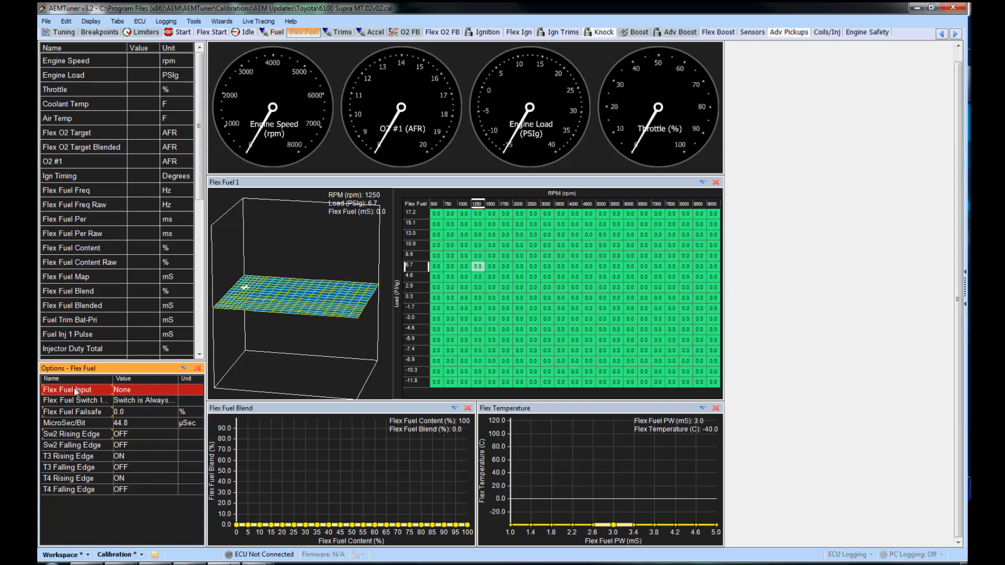
left_click(165, 391)
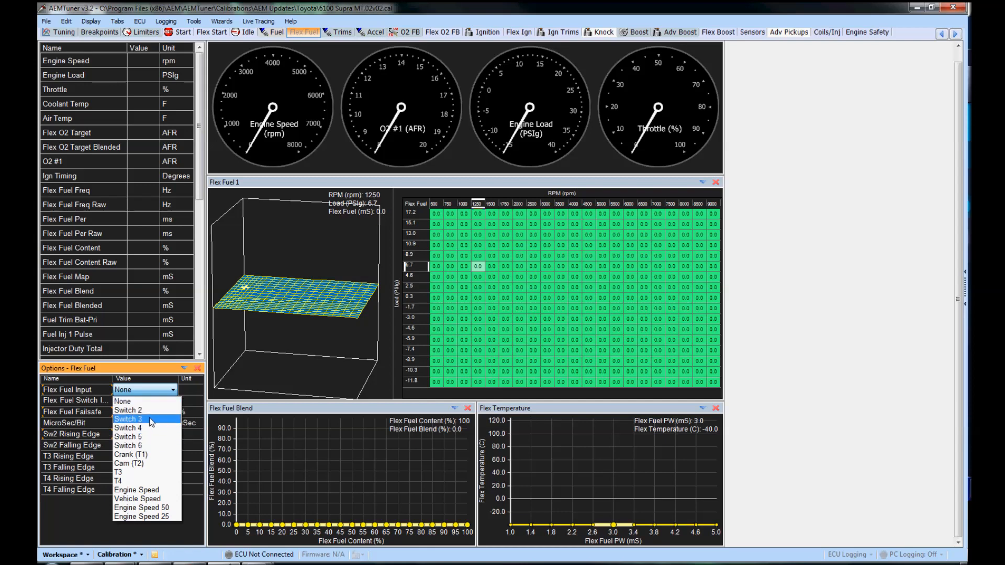
left_click(137, 419)
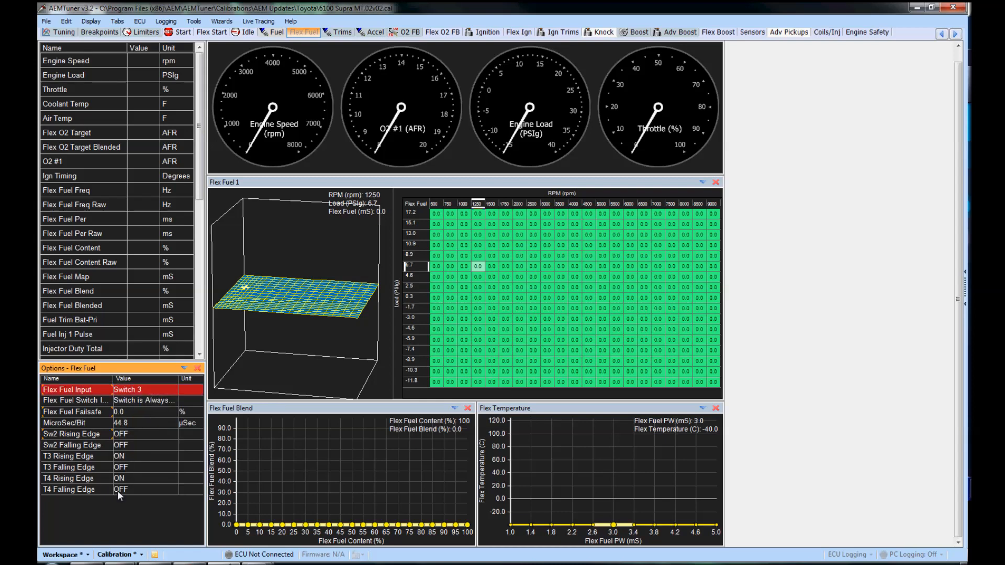
- Insert the Sw3 Falling Edge and Sw3 Rising Edge options into the Flex Fuel options list
right_click(135, 505)
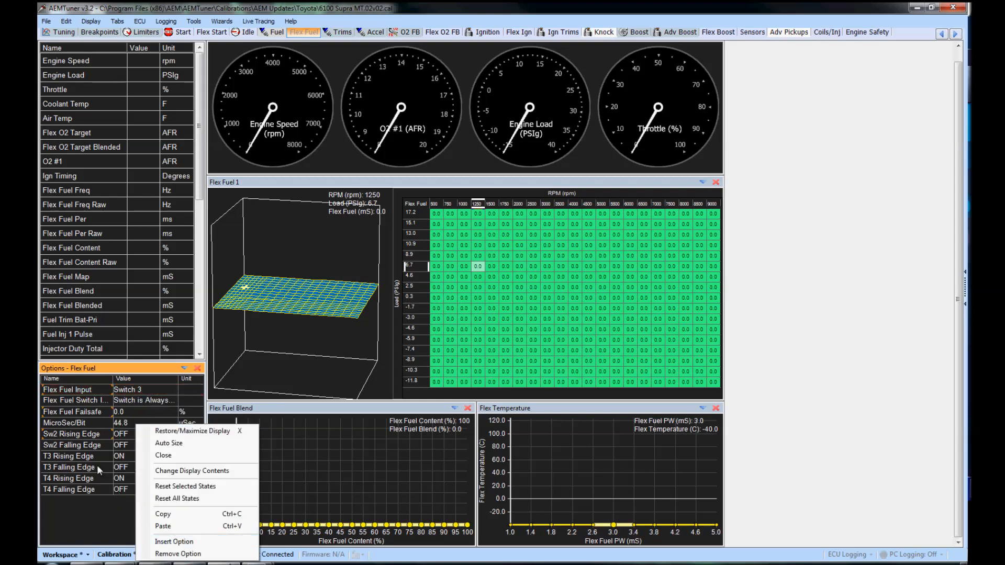
left_click(176, 542)
type("sw")
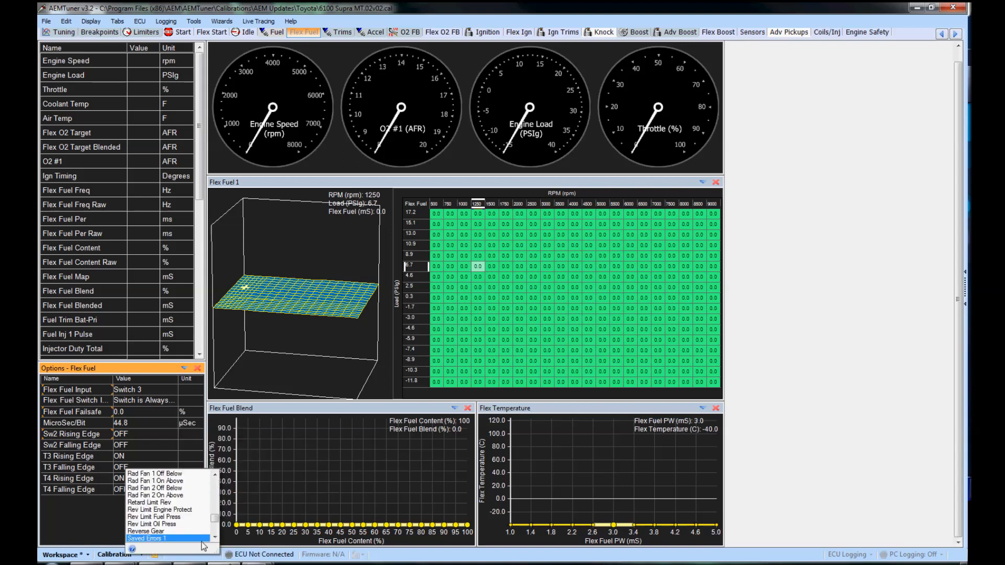
key("Down")
key("Down")
key("Down")
key("Down")
key("Down")
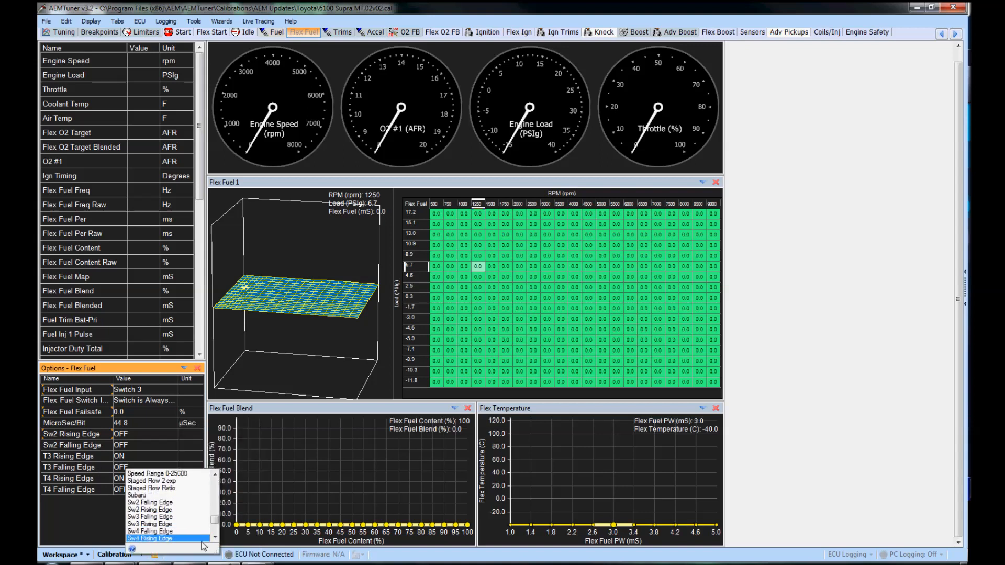
key("Up")
key("Up")
key("Up")
key("Return")
key("Down")
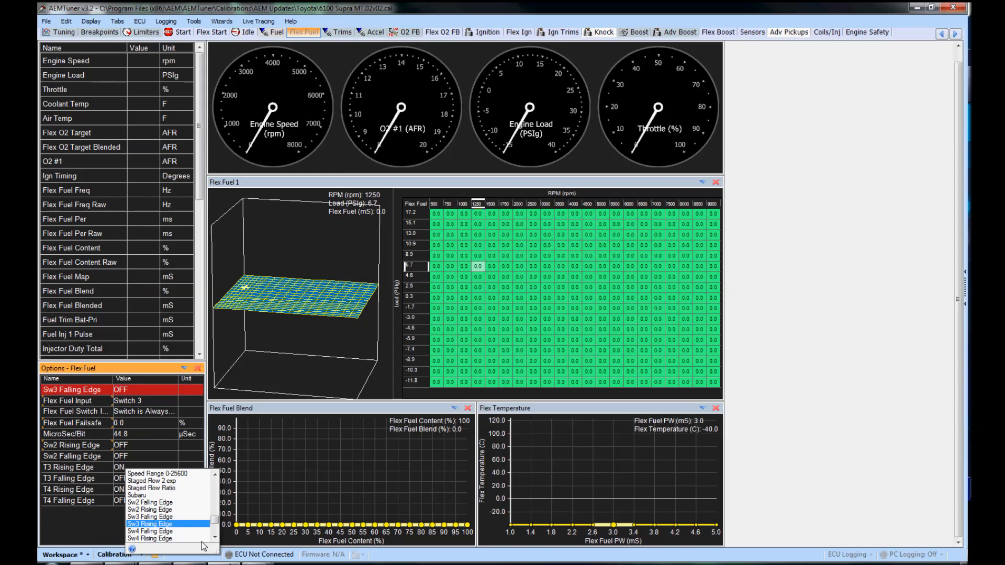
key("Return")
left_click(154, 426)
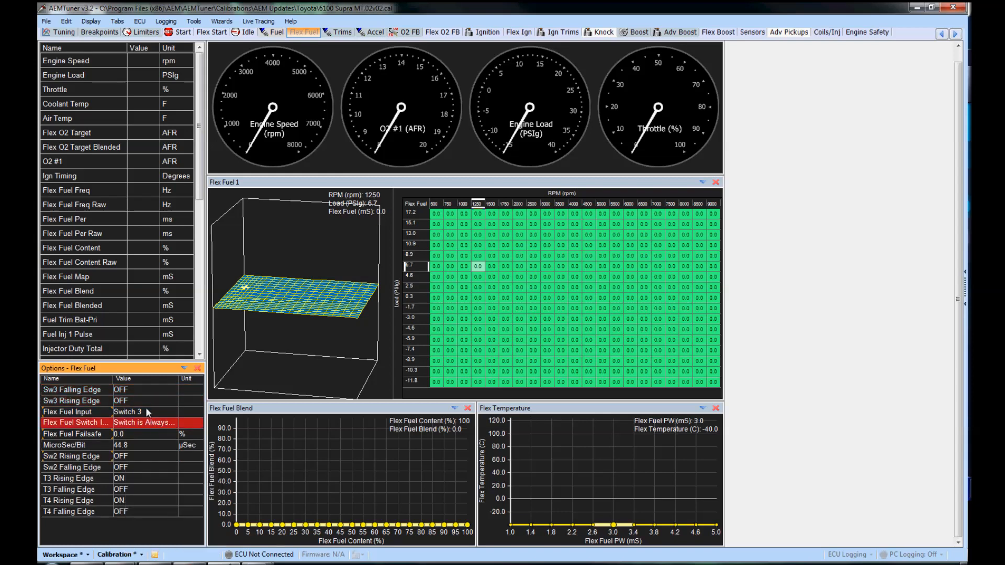
- Set the Sw3 Falling Edge option to ON
left_click(137, 388)
double_click(160, 389)
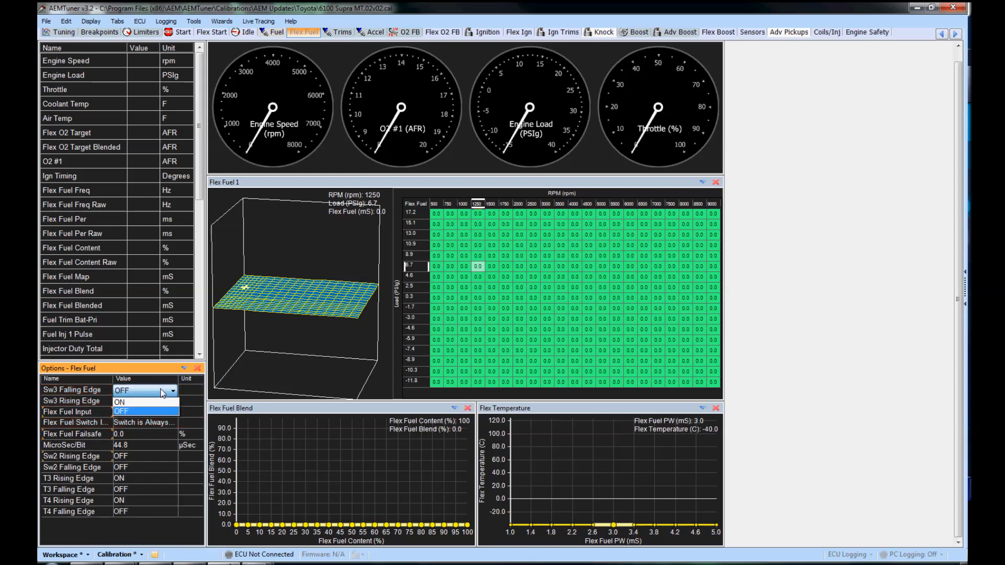
left_click(183, 407)
left_click(190, 398)
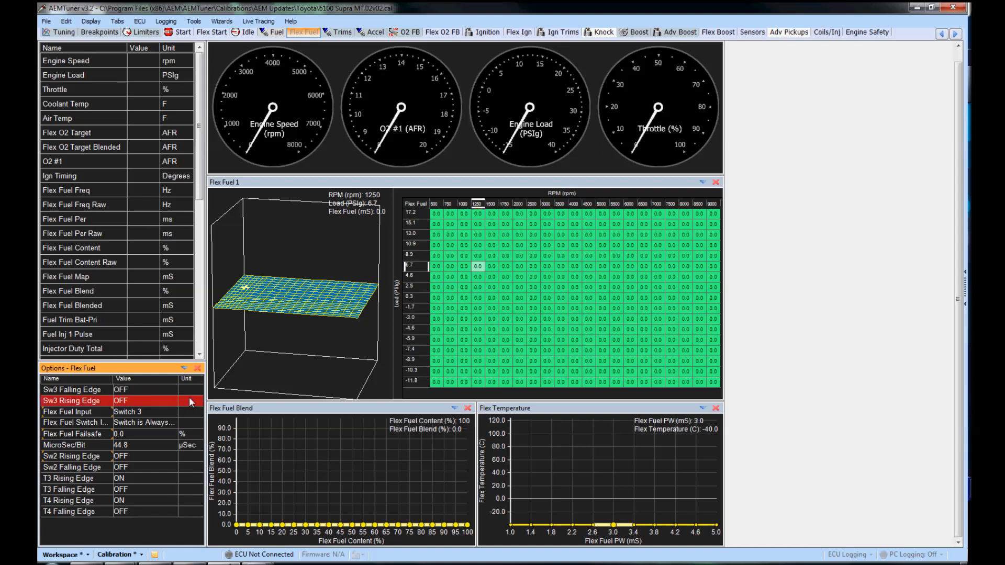
double_click(157, 391)
left_click(149, 403)
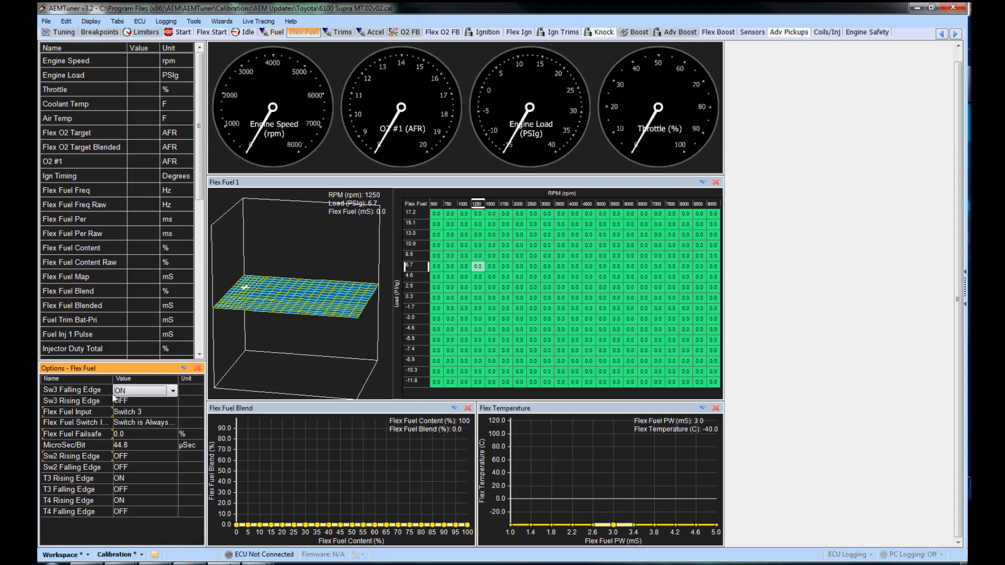
key("Return")
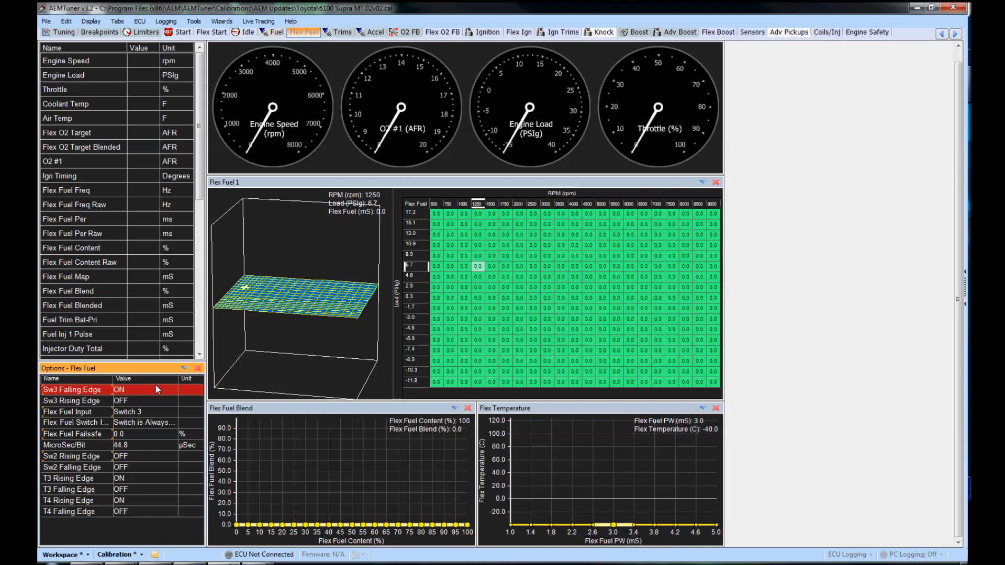
- Set the Sw3 Rising Edge option to ON and the Sw3 Falling Edge option to OFF
left_click(148, 401)
left_click(149, 401)
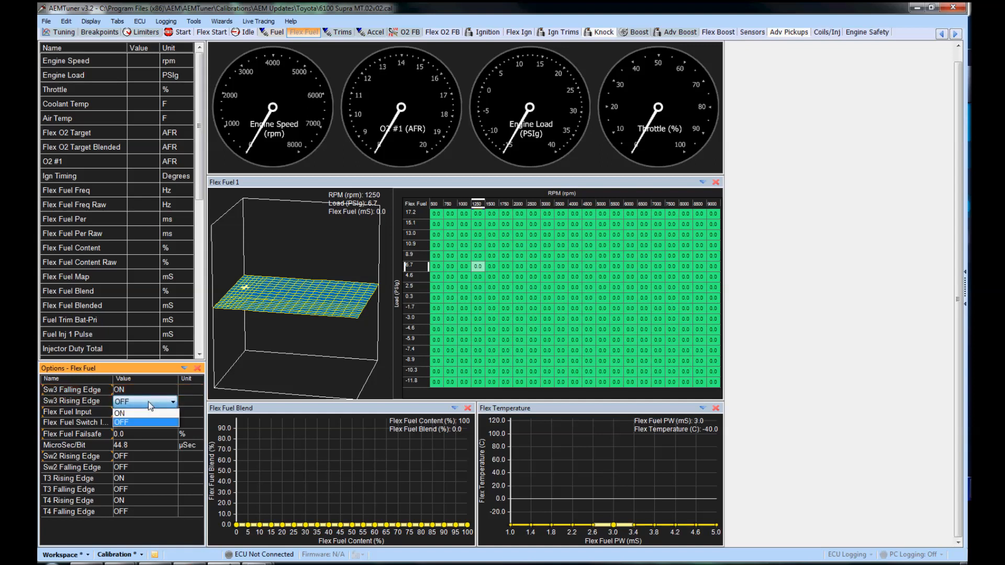
left_click(148, 401)
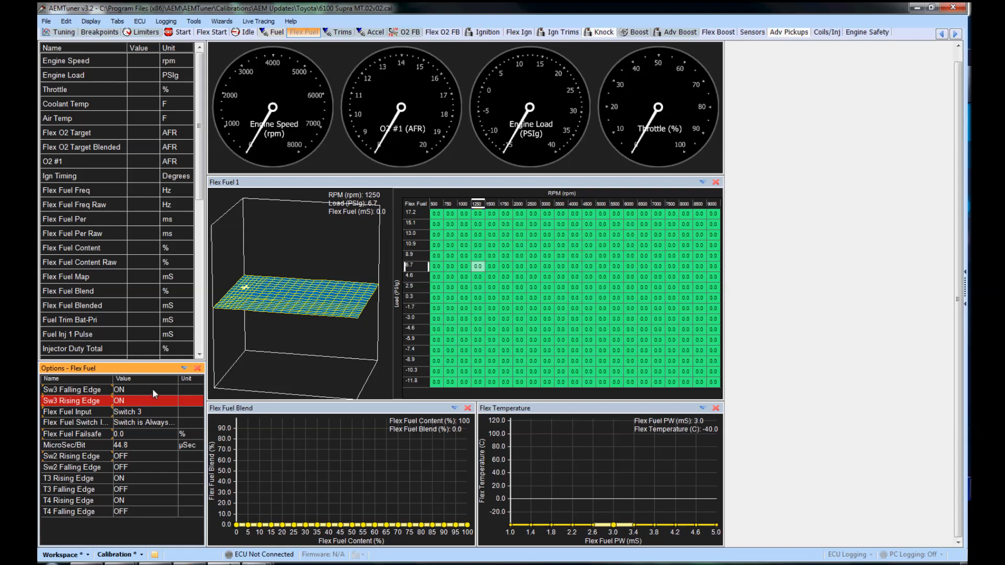
left_click(152, 390)
left_click(130, 415)
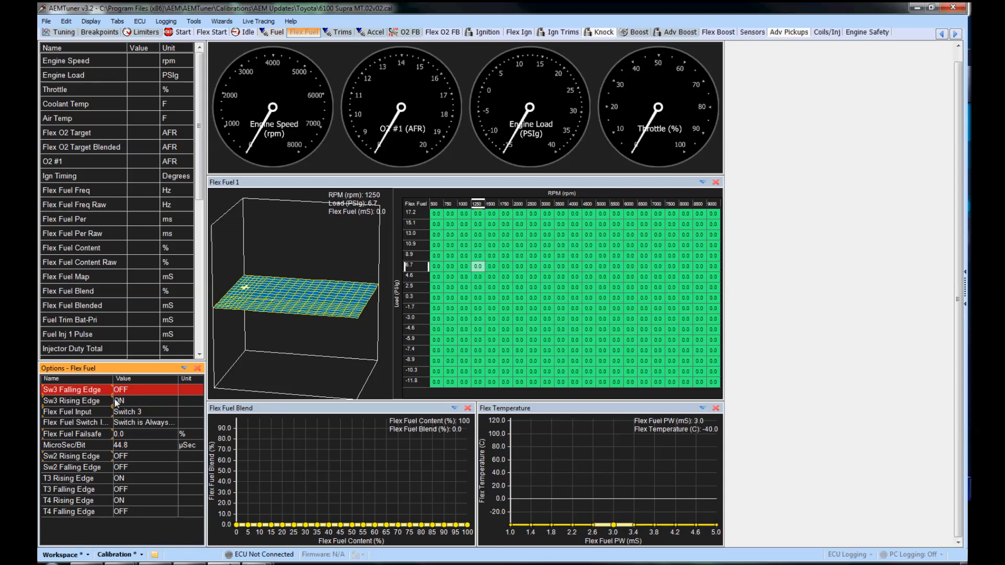
- Set the Flex Fuel Failsafe option to 50 %
left_click(137, 431)
left_click(137, 431)
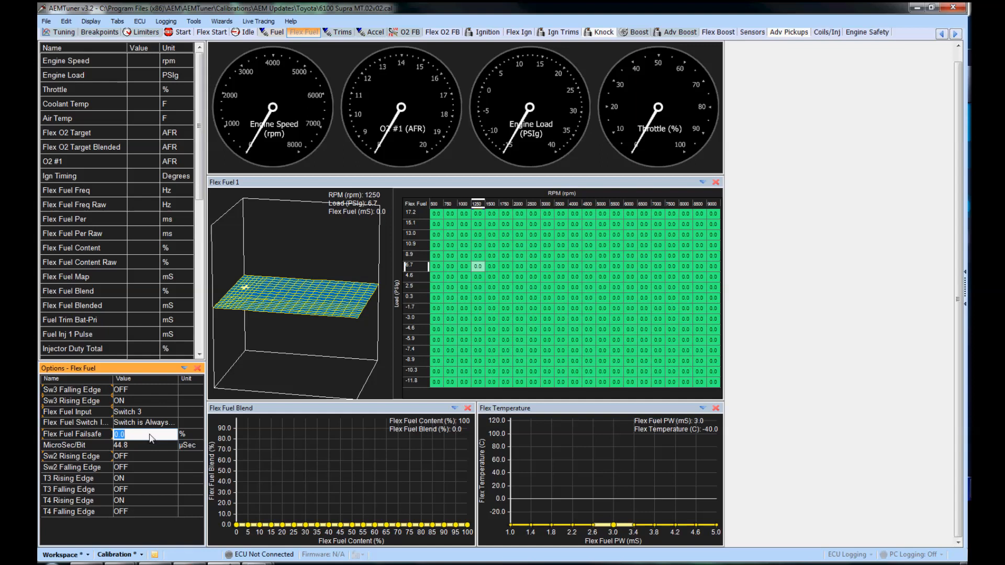
type("50")
key("Return")
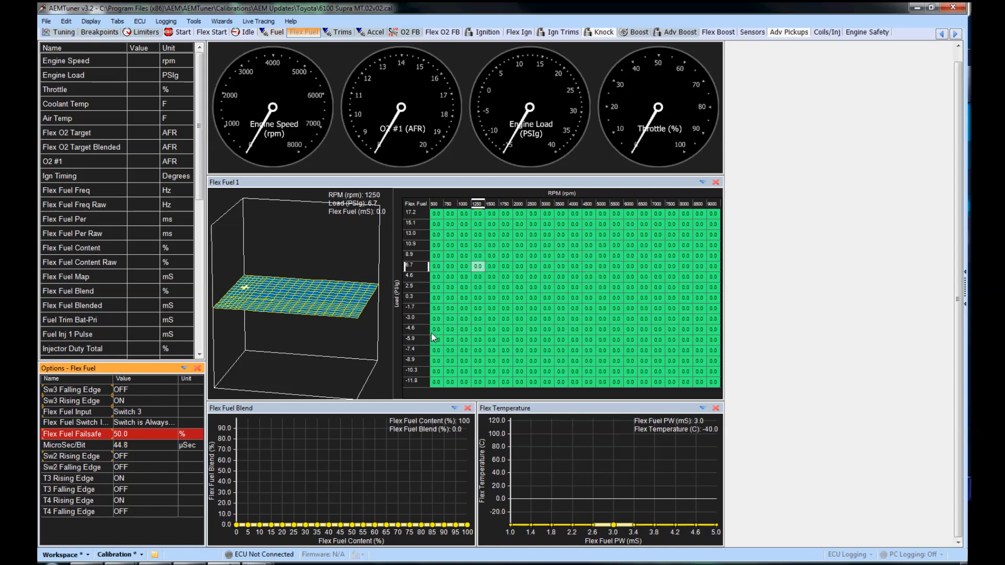
- Copy the entire base Fuel Map into the Flex Fuel 1 map
left_click(272, 32)
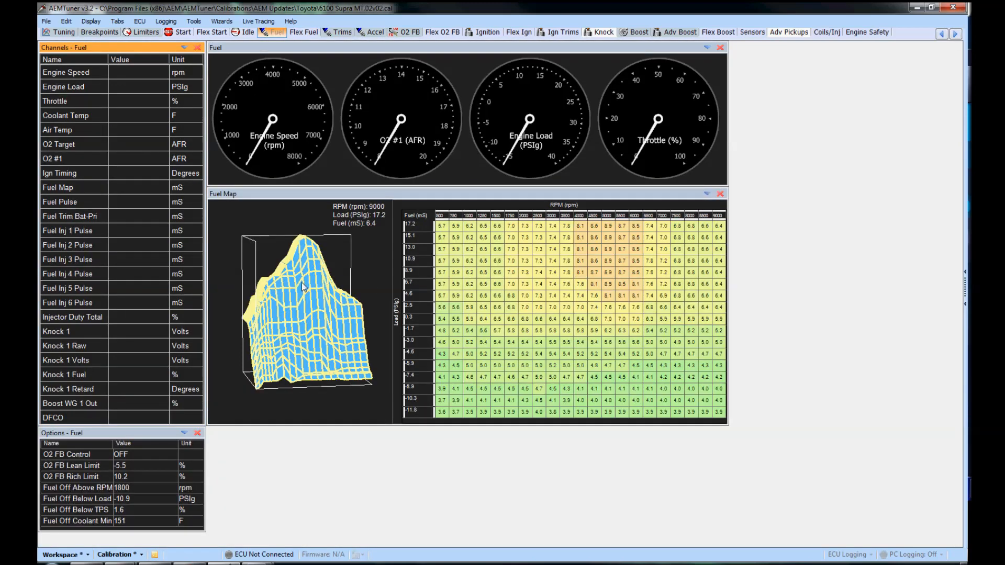
left_click(309, 33)
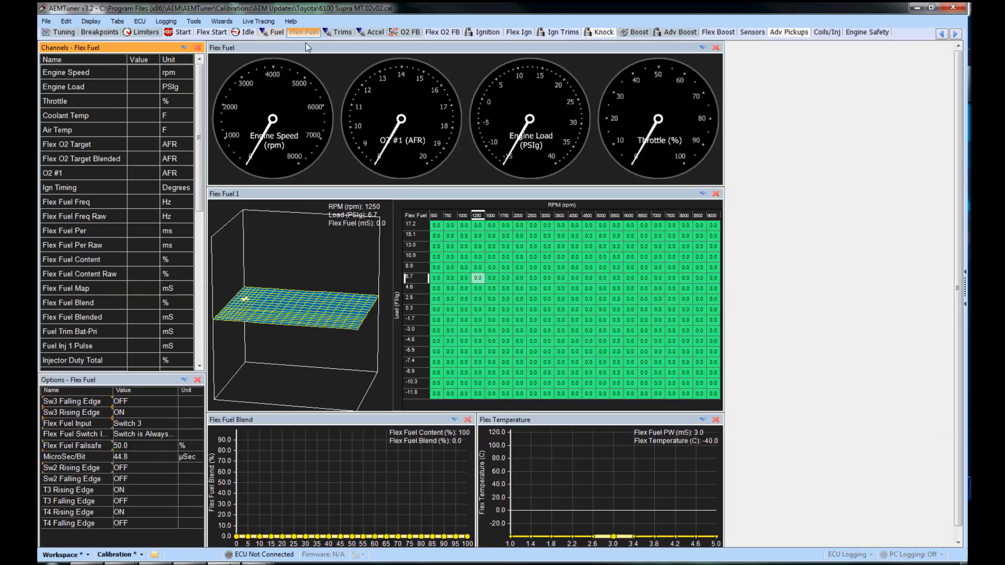
left_click(270, 35)
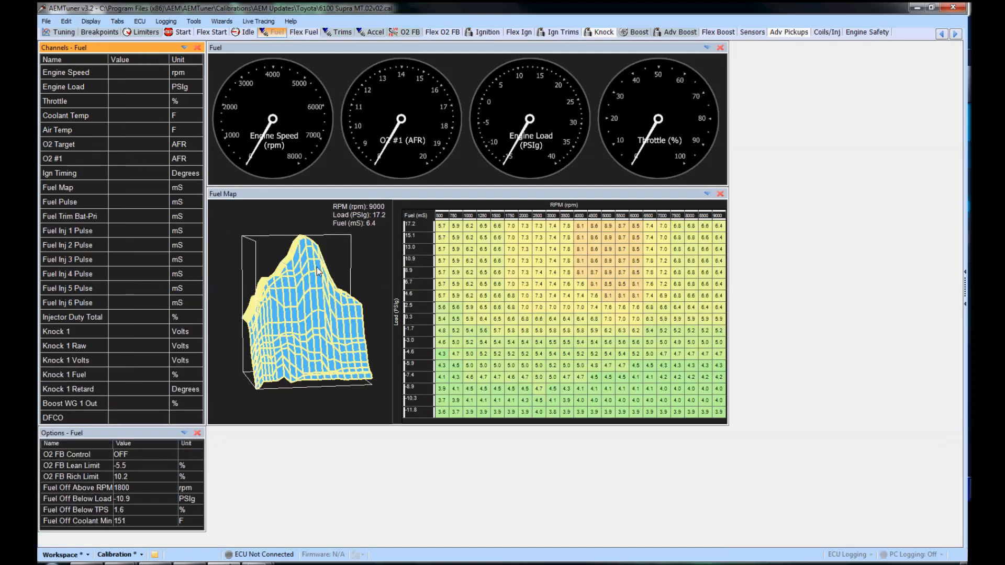
left_click(519, 332)
key("ctrl+a")
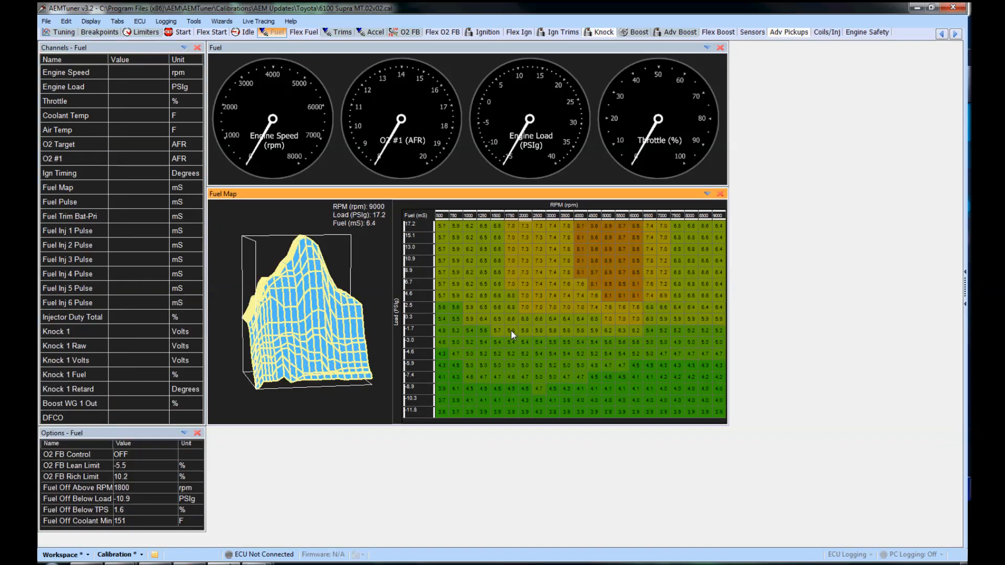
left_click(309, 33)
left_click(475, 297)
key("ctrl+a")
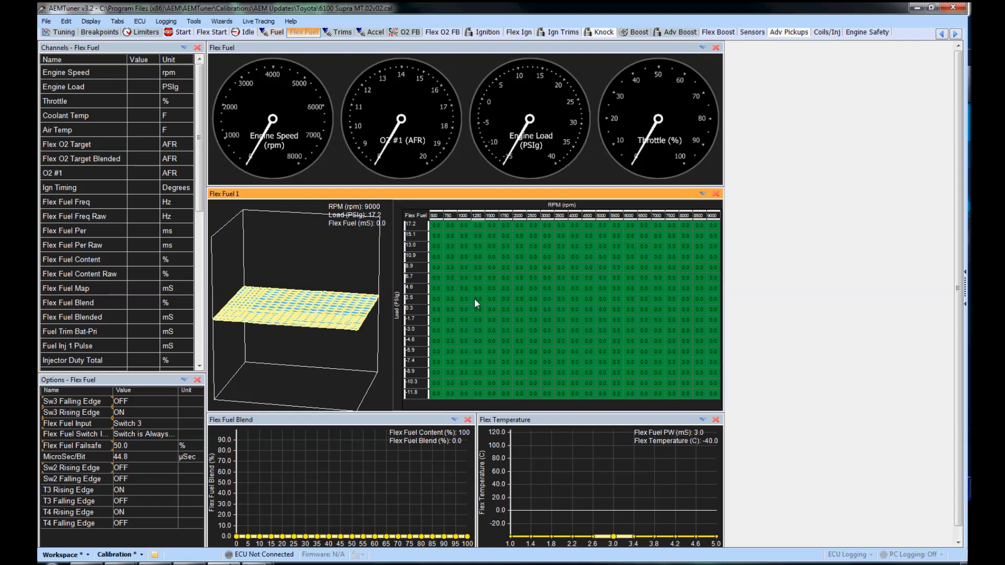
key("ctrl+v")
left_click_drag(341, 315, 346, 317)
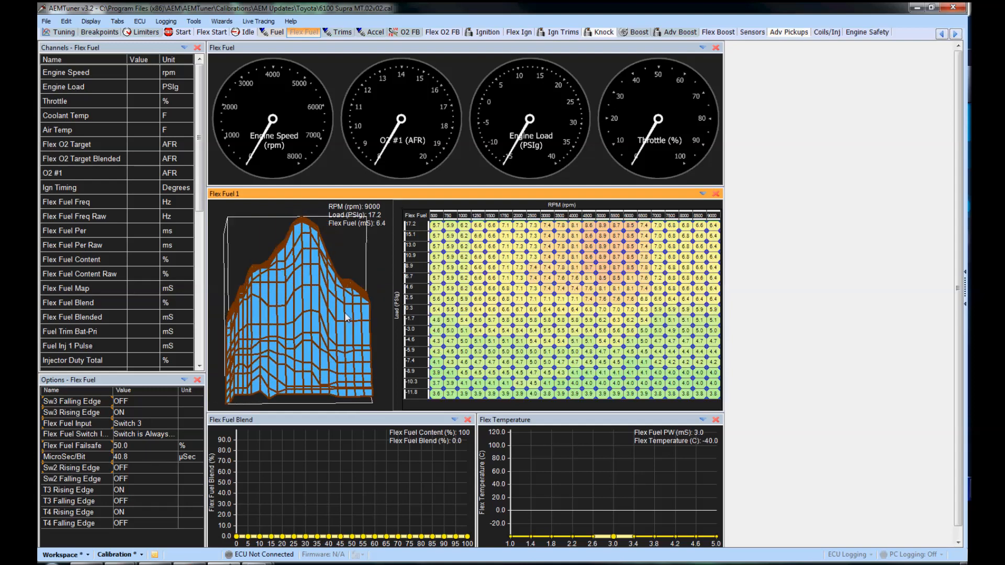
- Raise every value in the Flex Fuel 1 map by about 20 % with a percentage change, remembering the chosen calculation style
left_click(491, 300)
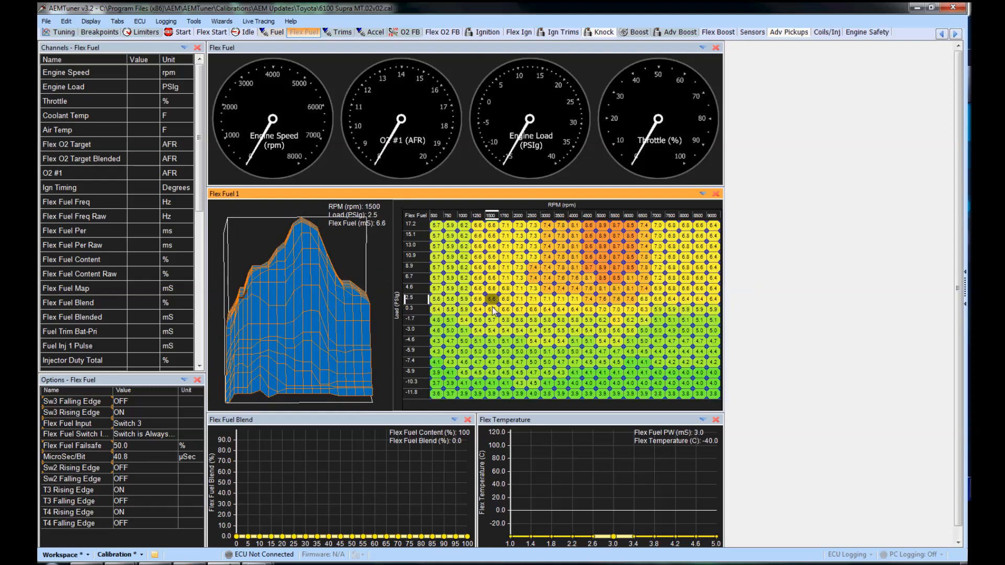
key("ctrl+a")
key("percent")
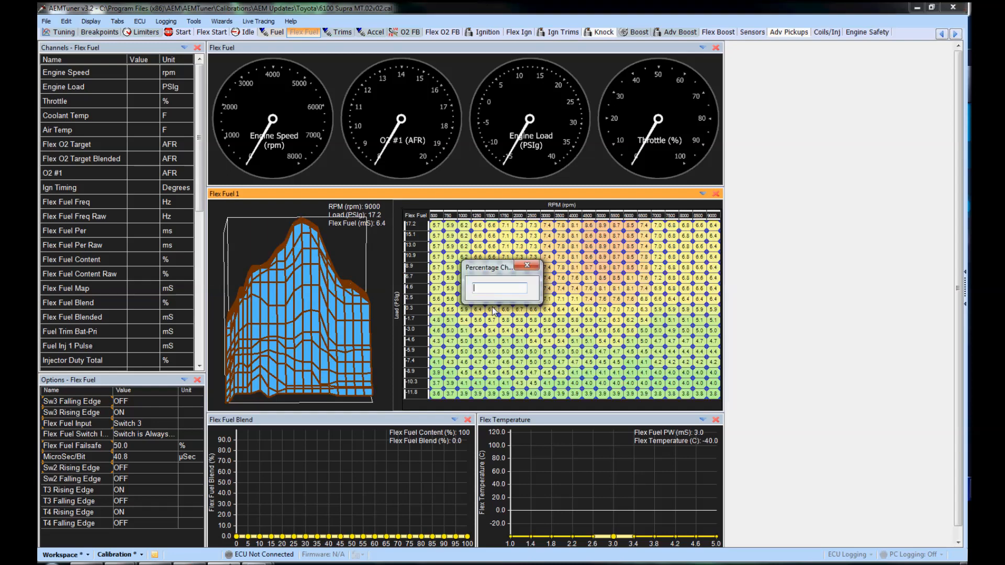
type("10")
key("Return")
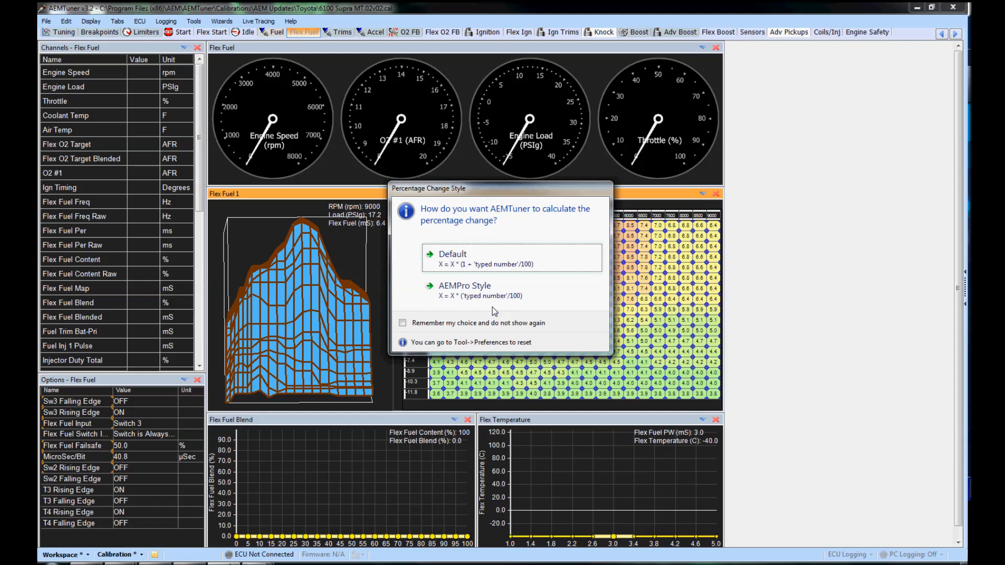
left_click(403, 323)
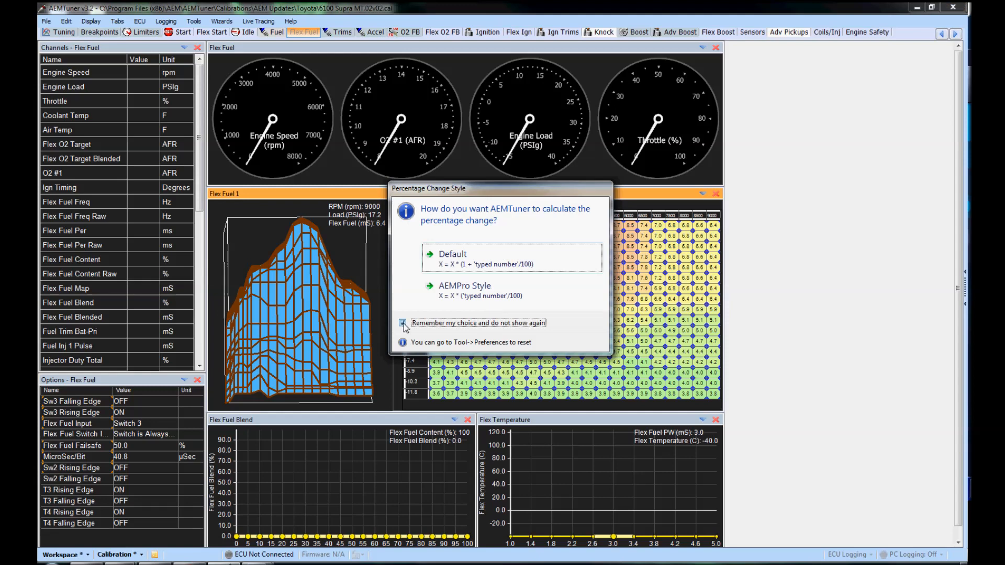
left_click(483, 292)
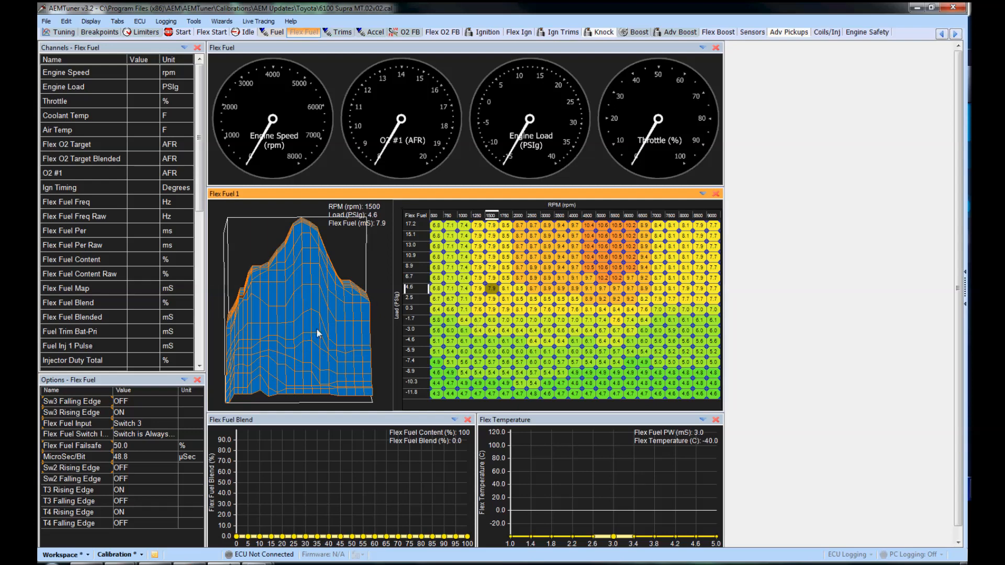
- Inspect the base Fuel Map and its 3D surface, and return to the Flex Fuel view
left_click(258, 21)
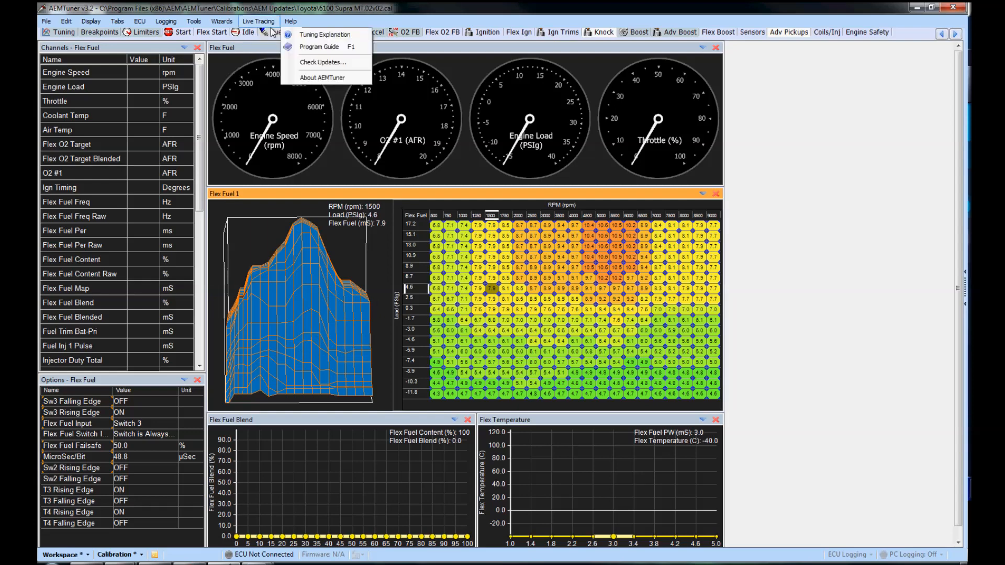
left_click(273, 32)
left_click(272, 32)
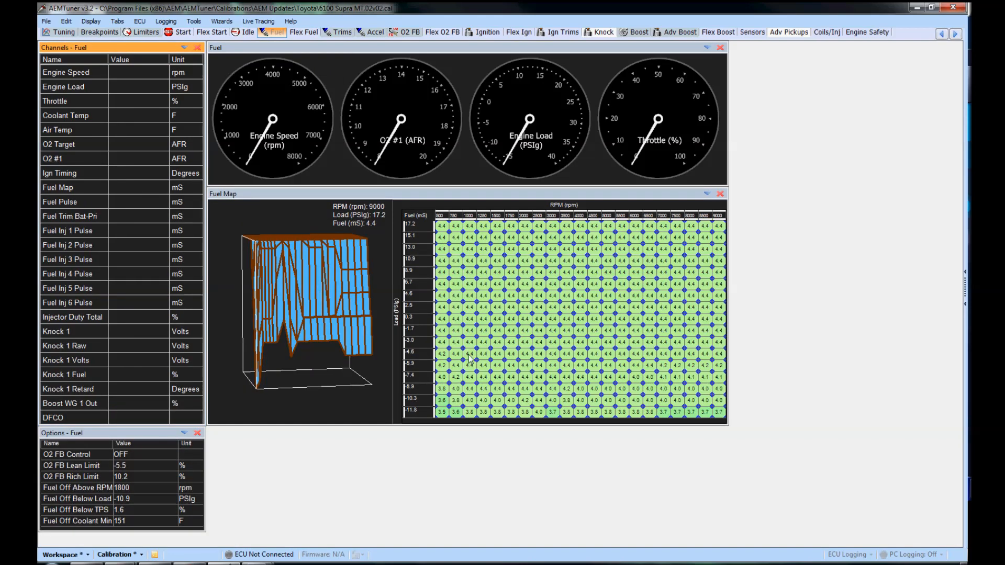
left_click(512, 296)
left_click_drag(336, 293, 334, 294)
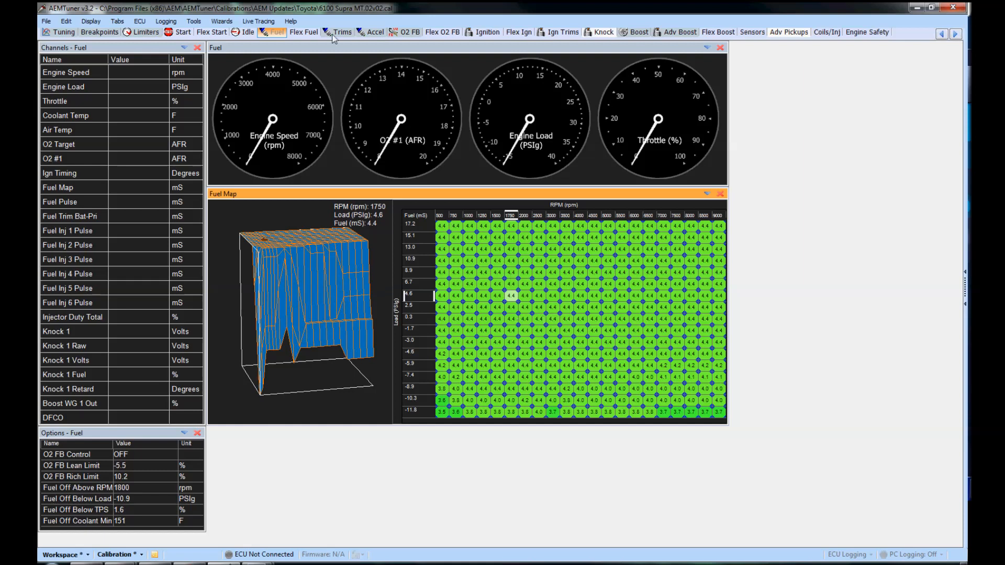
left_click(303, 32)
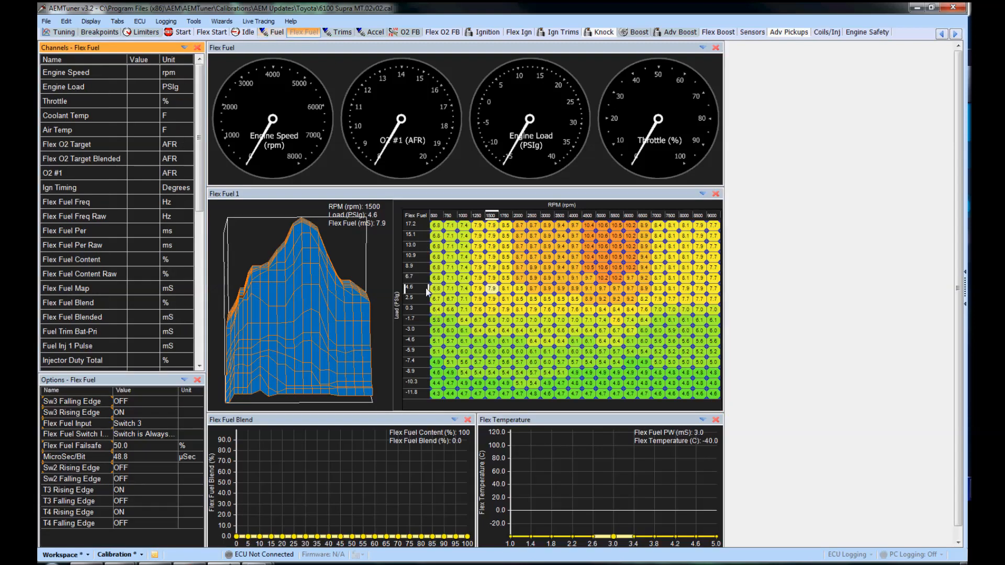
- Select the 85 to 100 % content points in the Flex Fuel Blend table and save the calibration
left_click(368, 539)
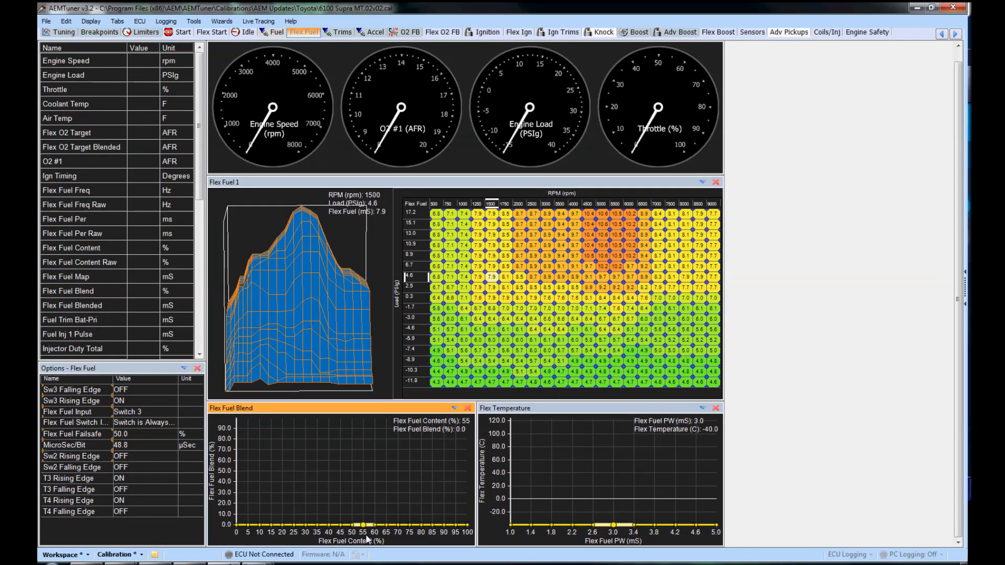
left_click(457, 525)
left_click(432, 527)
left_click_drag(300, 277, 303, 276)
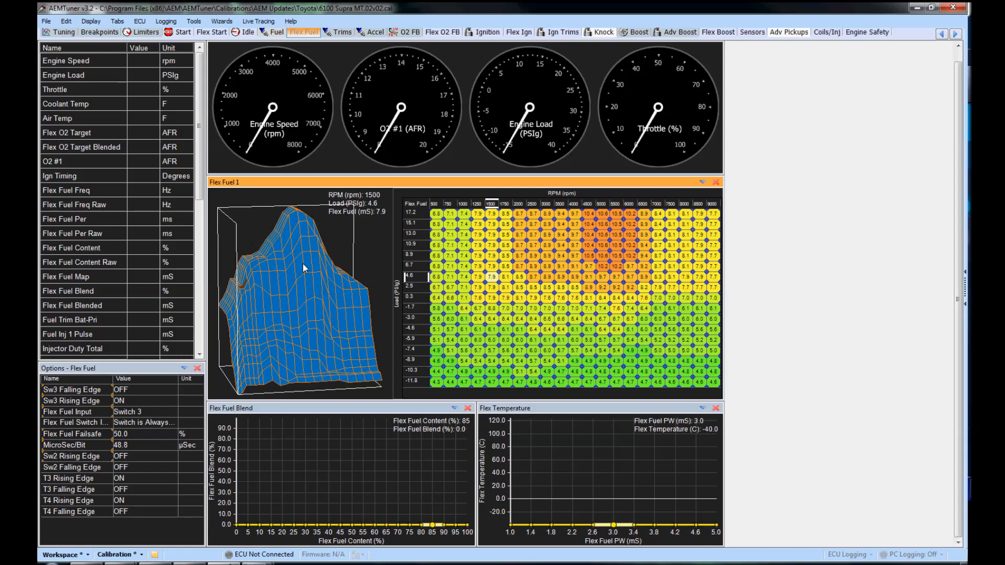
left_click(432, 526)
key("shift+Right")
key("shift+Right")
key("shift+Right")
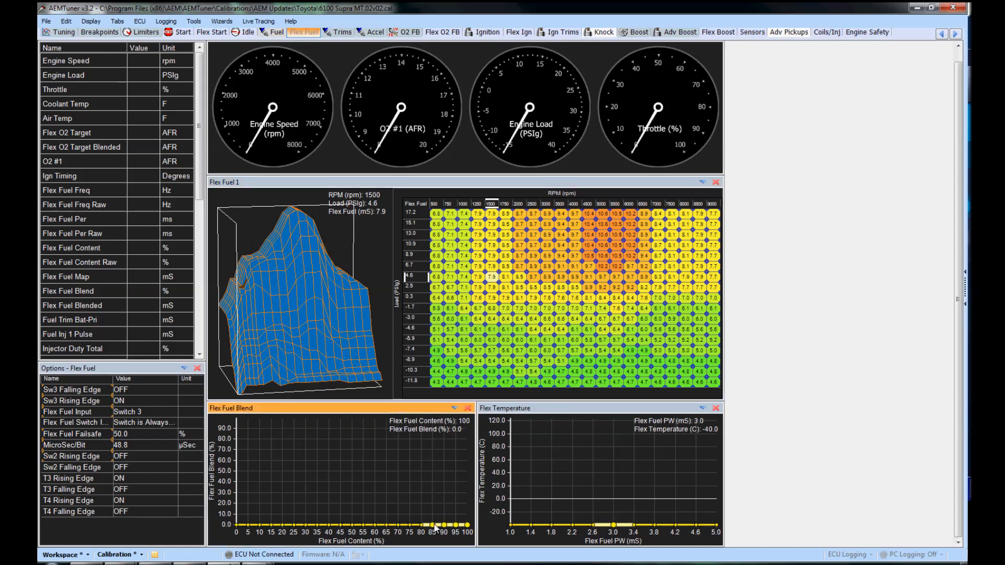
key("ctrl+s")
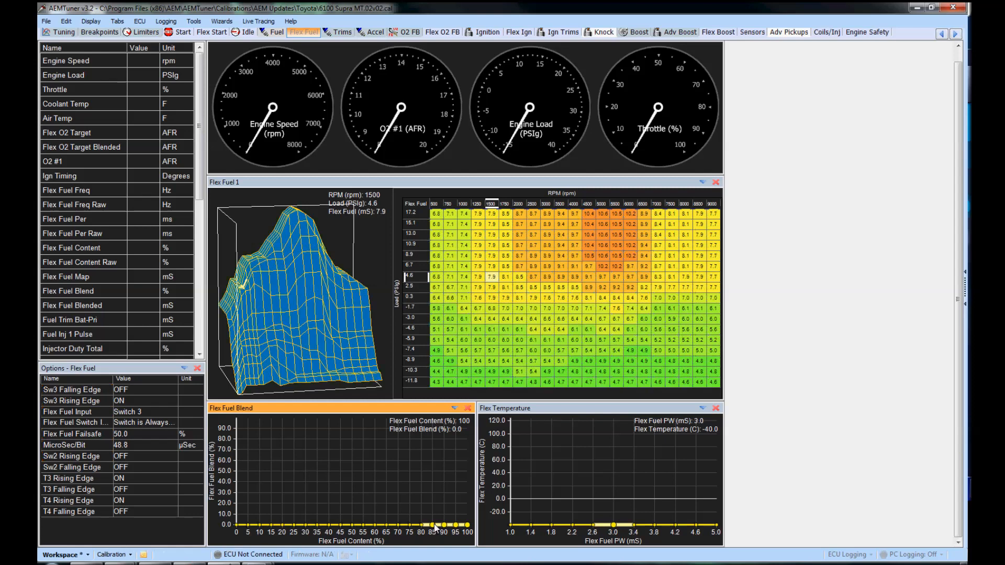
- Set the Flex Fuel Blend to 100 % for flex fuel contents from 85 to 100 %
left_click(433, 526)
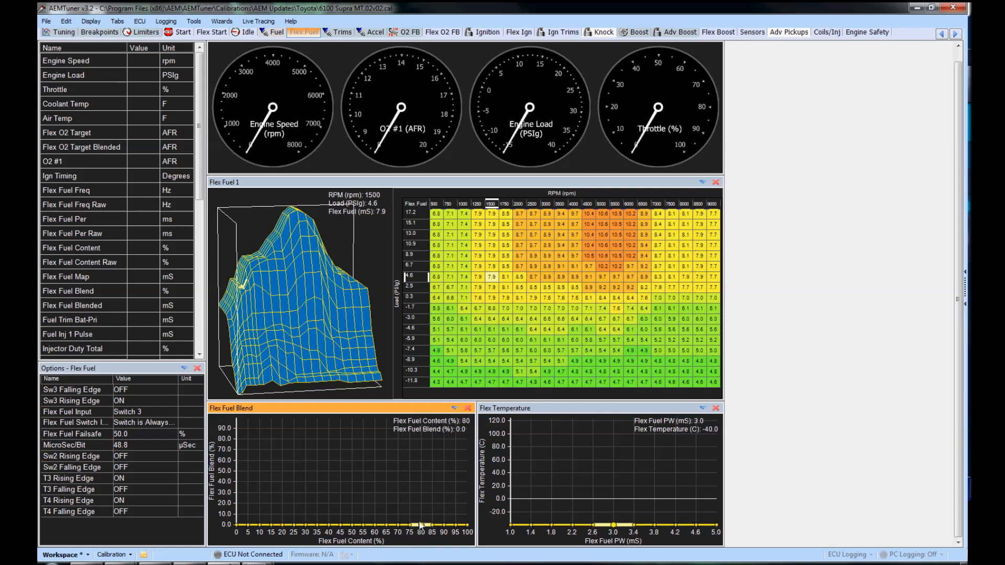
key("shift+Right")
key("shift+Right")
key("shift+Right")
key("equal")
type("100")
key("Return")
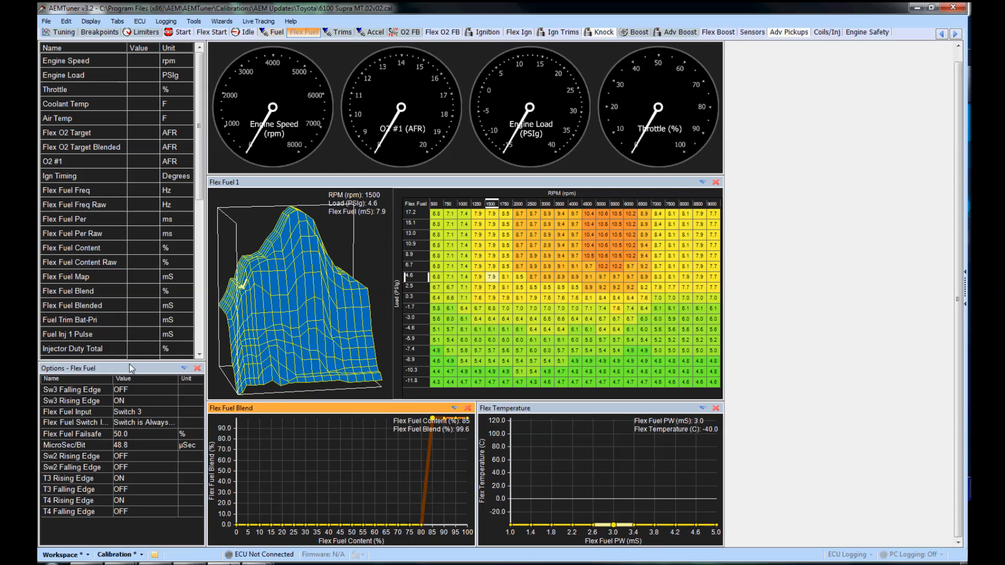
- Review the Flex Fuel Blend channel and compare the Flex Fuel 1 map with the base Fuel Map
left_click(115, 290)
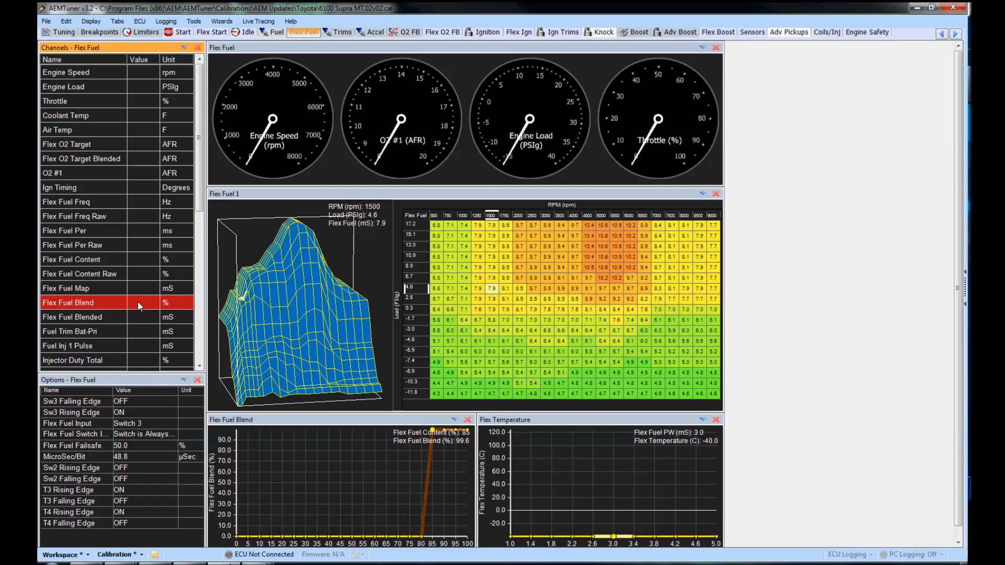
left_click(308, 290)
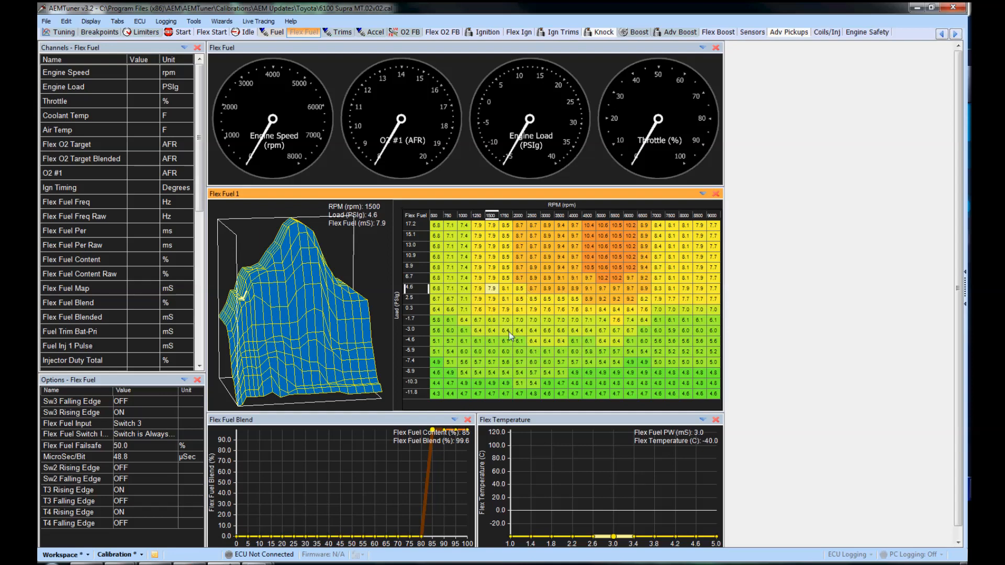
left_click(272, 33)
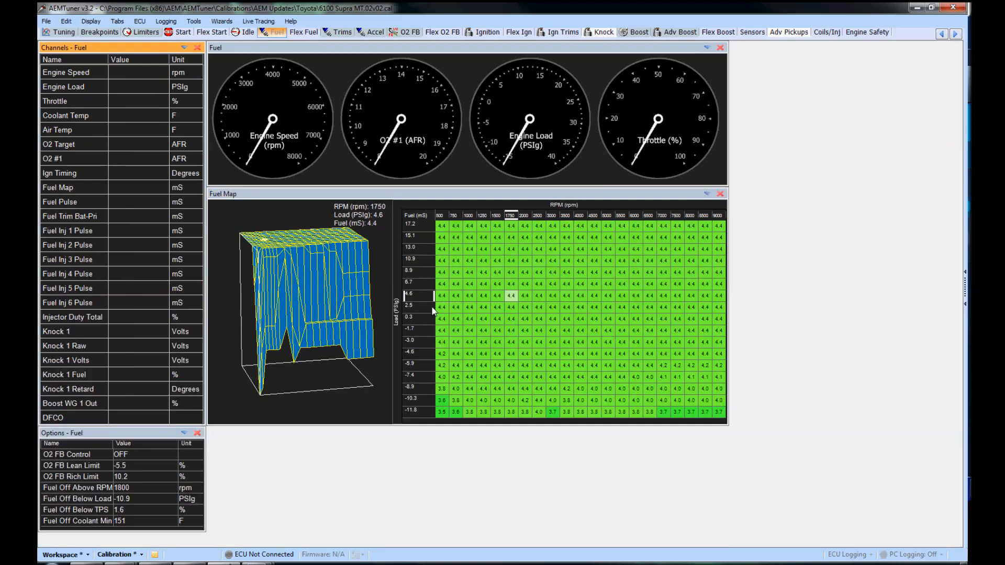
left_click(303, 33)
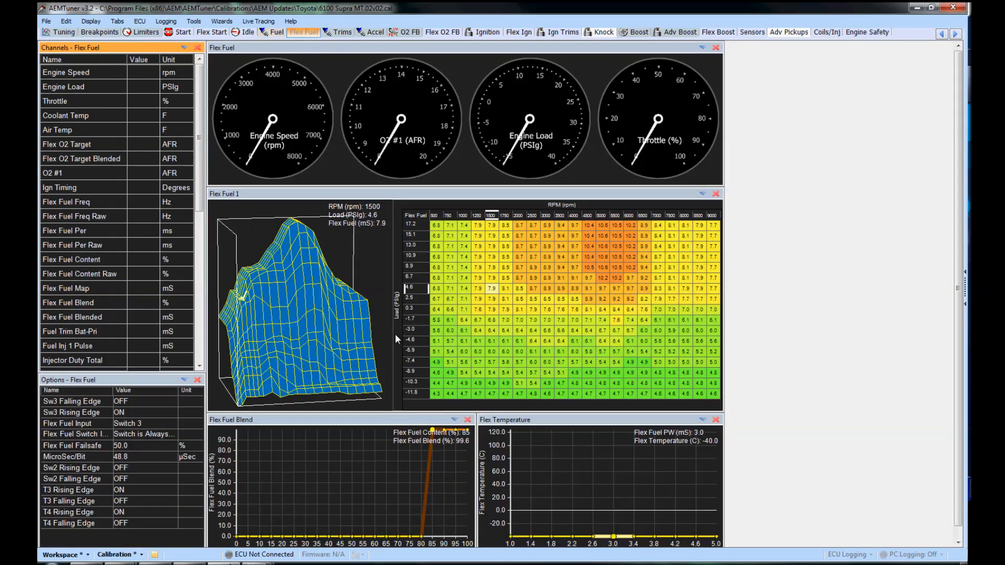
- Interpolate the Flex Fuel Blend curve between 0 and 85 % flex fuel content
left_click(439, 429)
key("shift+Left")
key("shift+Left")
key("shift+Left")
key("shift+Left")
key("shift+Left")
key("shift+Left")
key("shift+Left")
key("shift+Left")
key("shift+Left")
key("shift+Left")
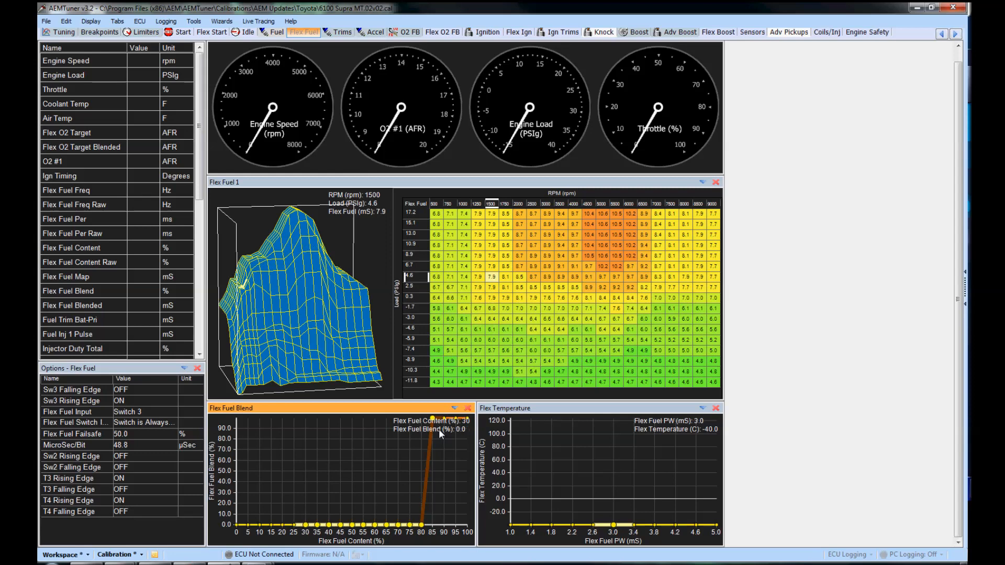
key("shift+Left")
key("shift+Left")
key("shift+Left")
key("shift+Left")
key("shift+Left")
key("shift+Left")
key("ctrl+i")
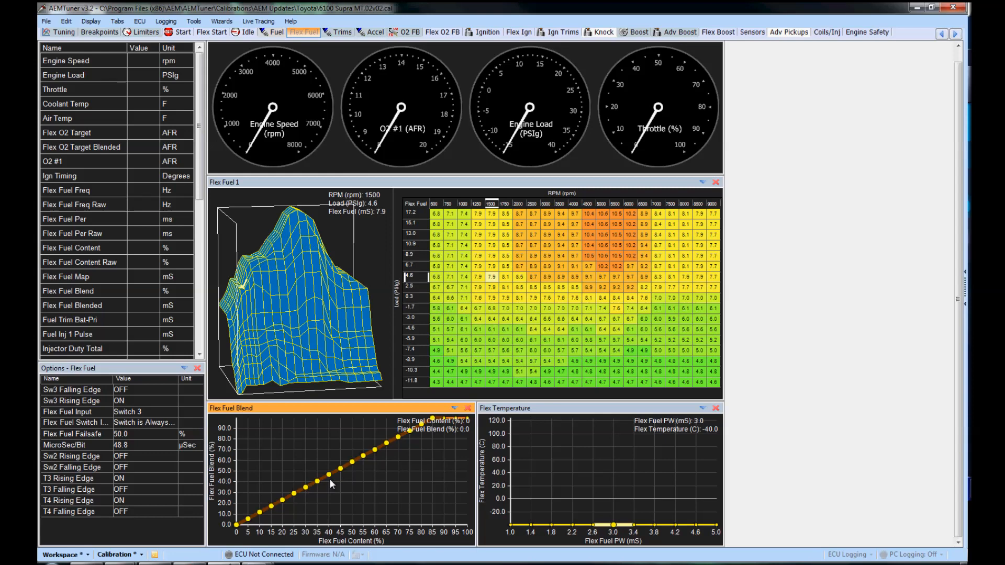
- Check the blend at 50 % flex fuel content and compare the 1750 rpm, 0.3 PSIg cells of the Flex Fuel 1 map and base Fuel Map
left_click(347, 464)
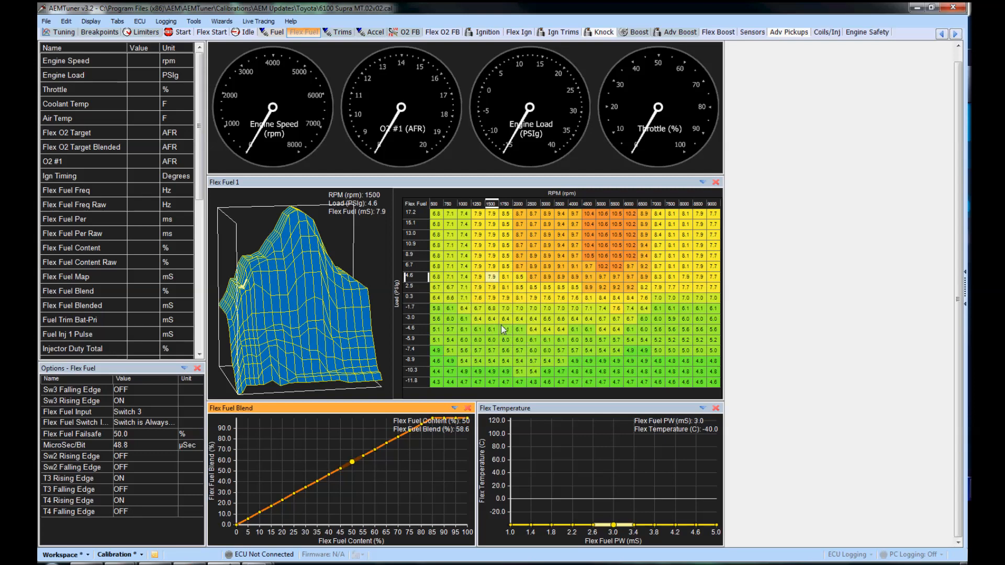
left_click(507, 297)
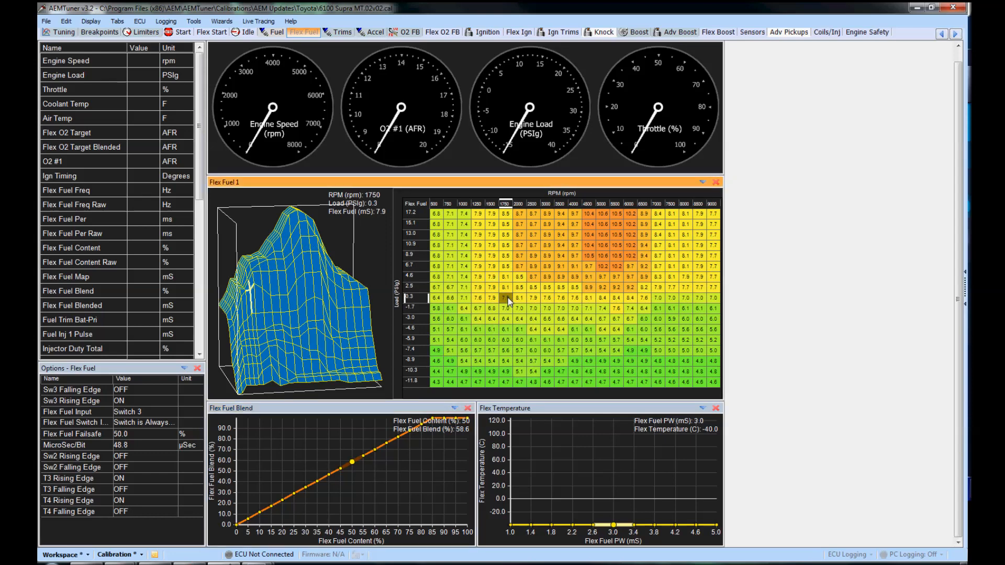
left_click(258, 21)
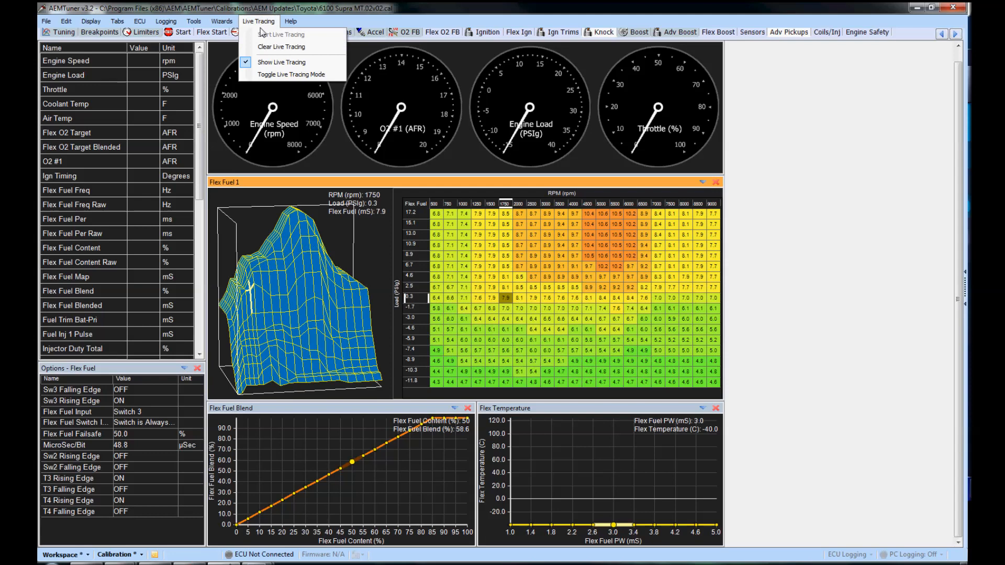
left_click(388, 99)
left_click(274, 32)
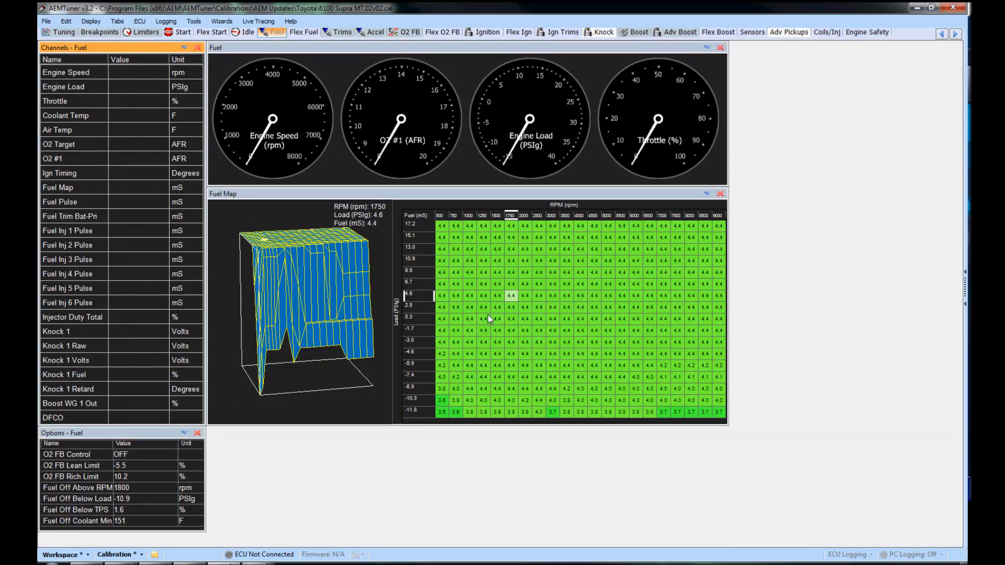
left_click(511, 317)
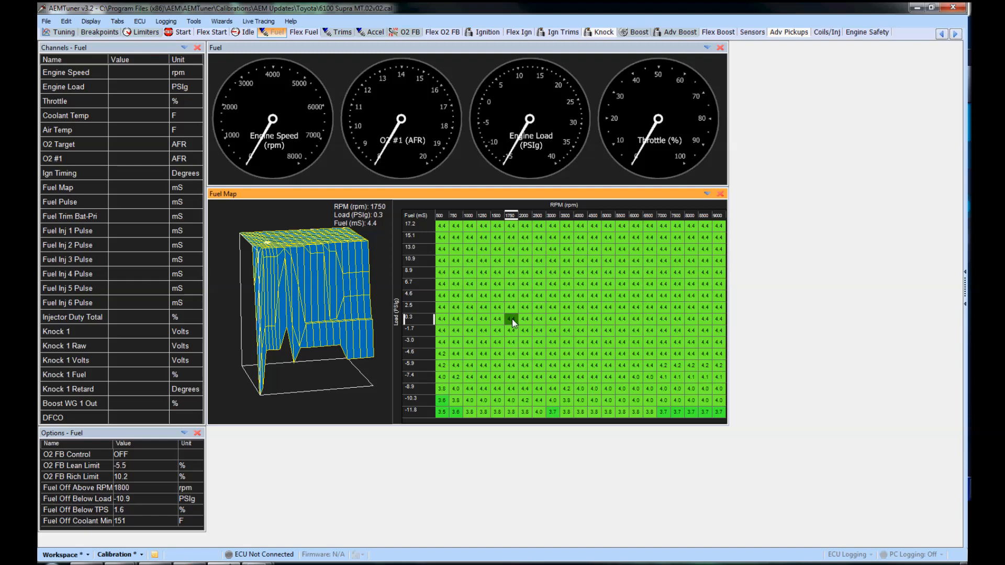
left_click(308, 33)
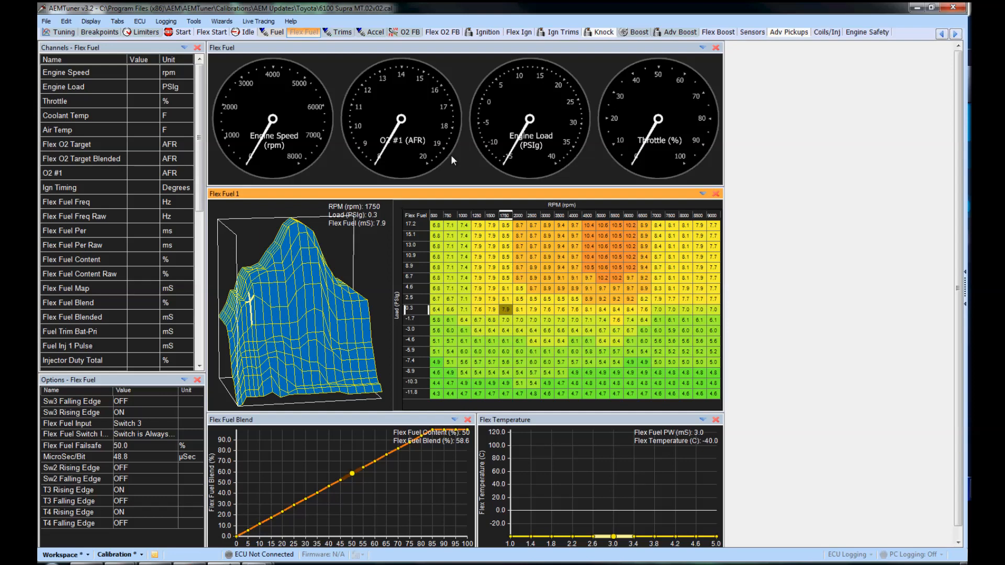
left_click(277, 32)
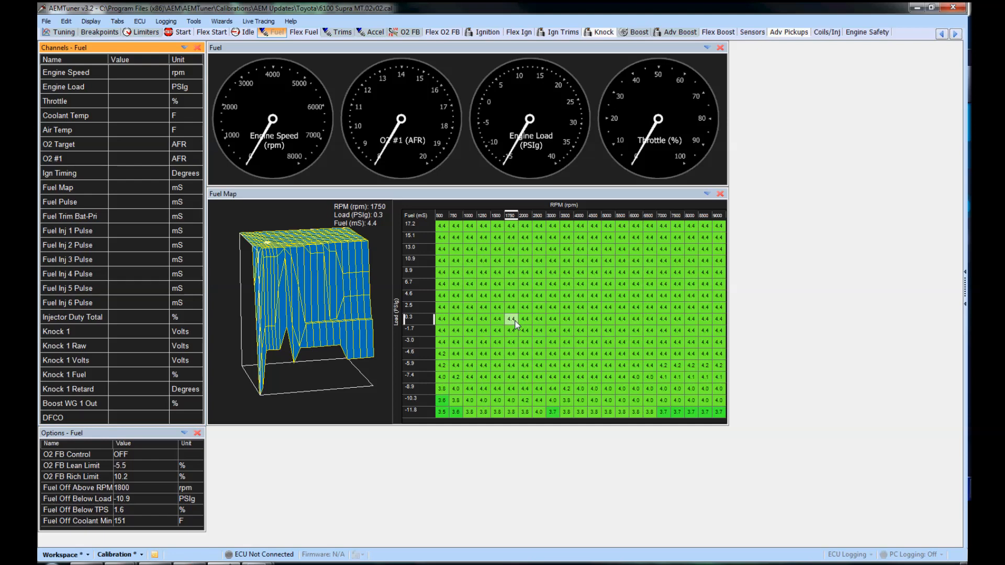
left_click(302, 32)
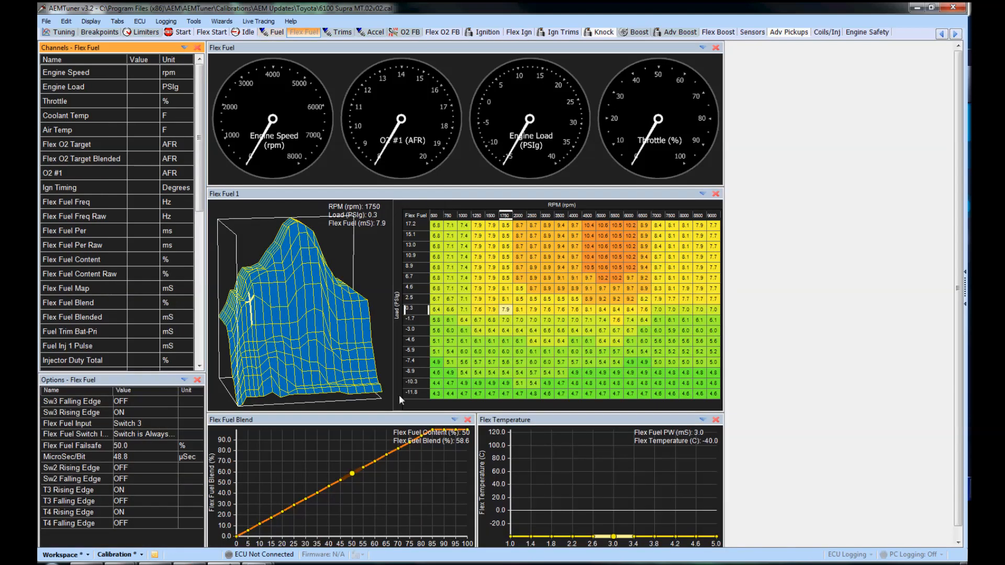
- Interpolate the Flex Fuel Blend curve linearly across the whole 0 to 100 % flex fuel content range
left_click(435, 434)
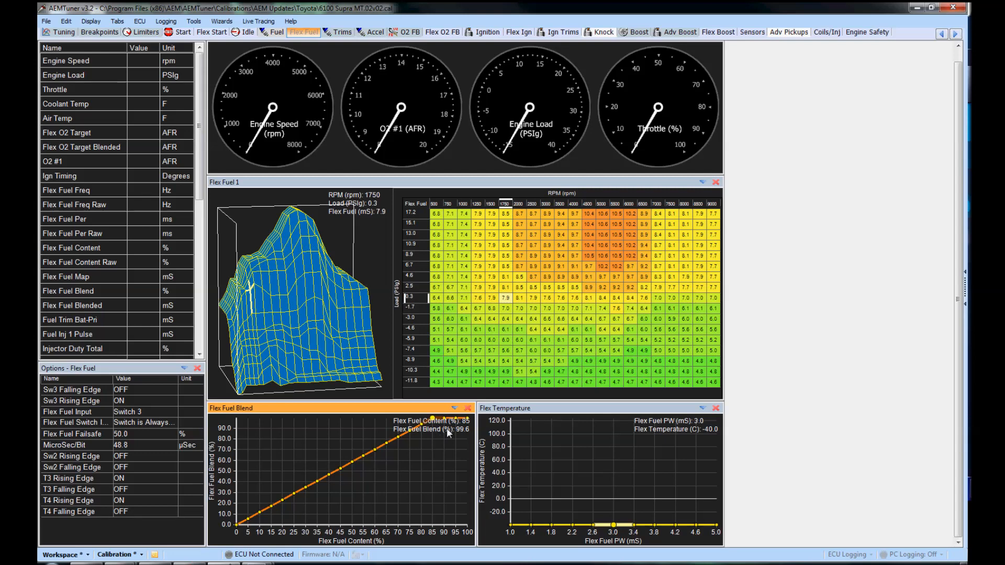
key("Right")
key("Right")
key("Right")
key("ctrl+a")
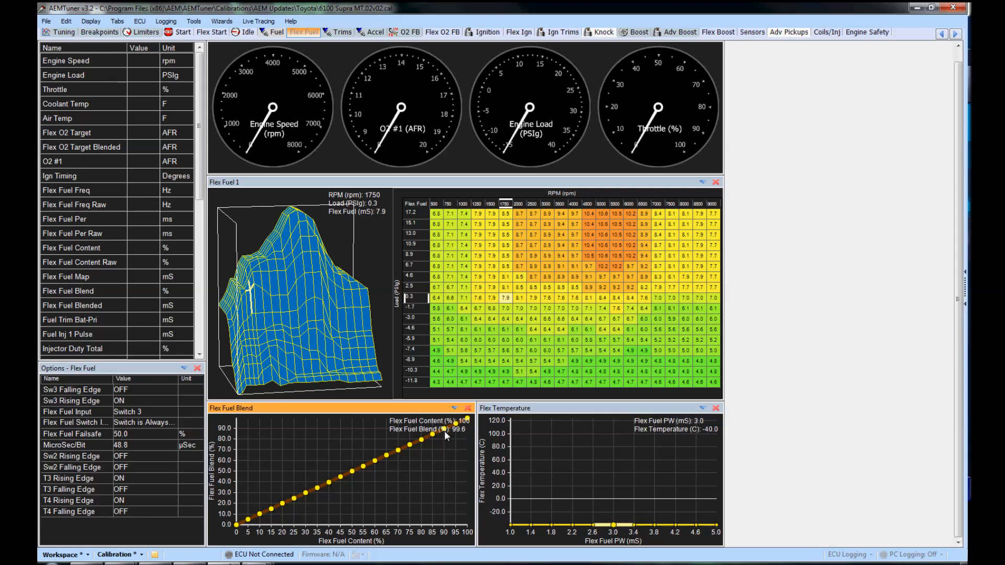
left_click(432, 434)
- Examine the Flex Temperature table and compare the flex cranking and warm-up tables with the base start tables
left_click(329, 282)
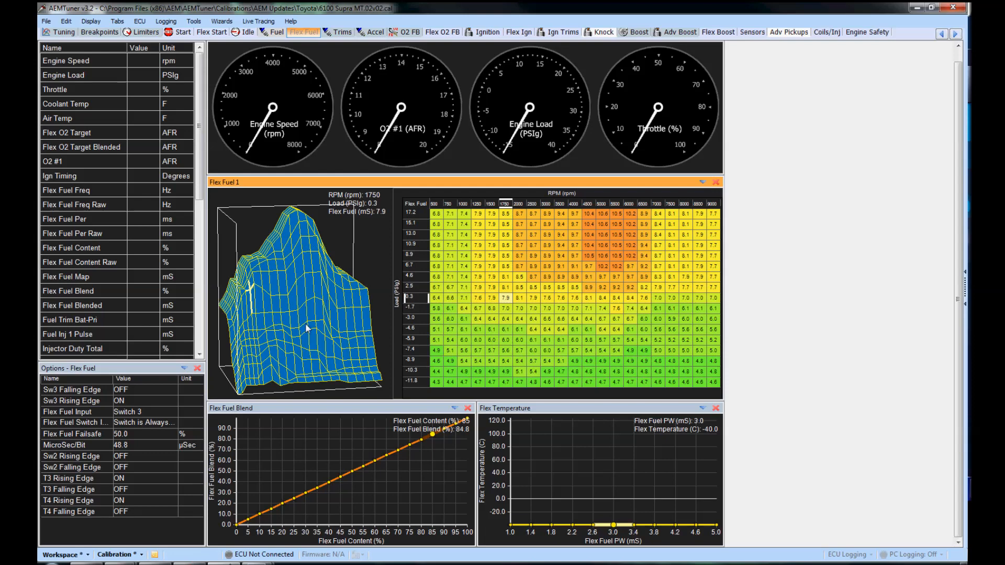
left_click(550, 416)
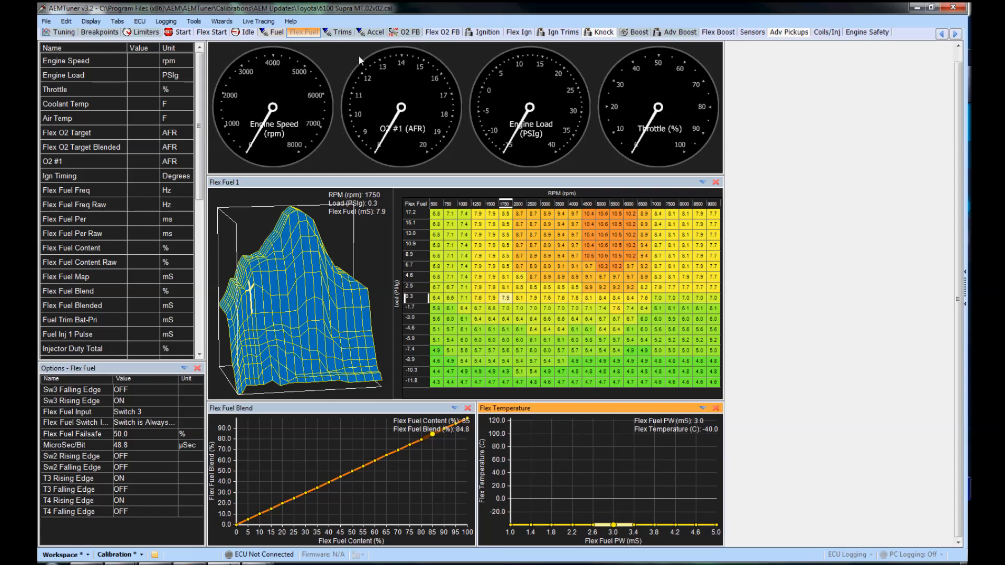
left_click(205, 34)
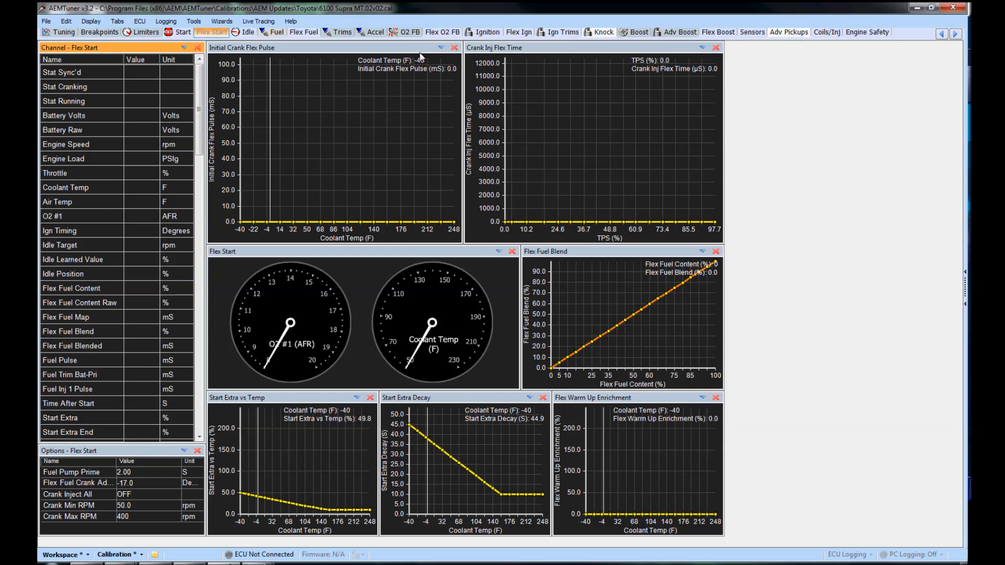
left_click(297, 33)
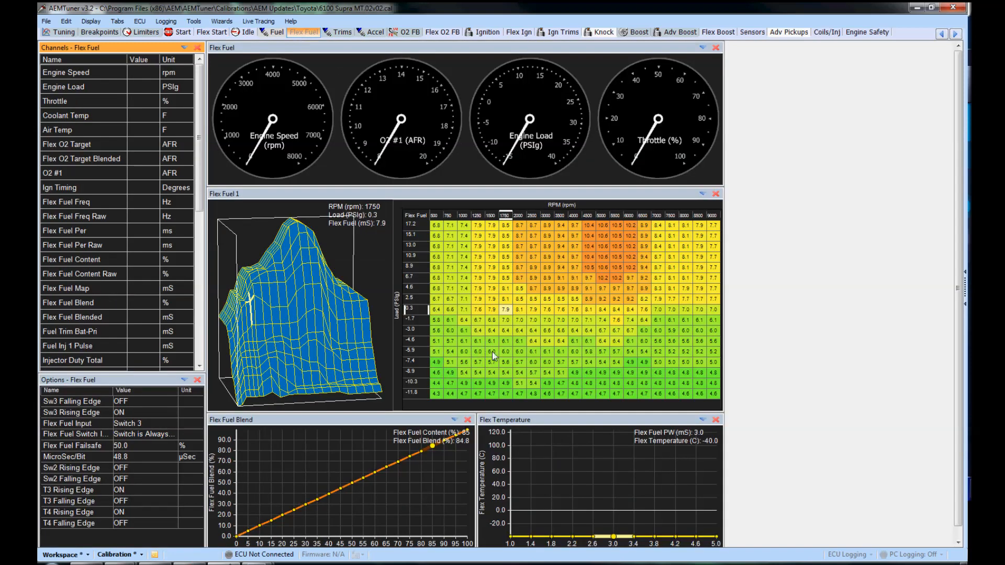
left_click(211, 33)
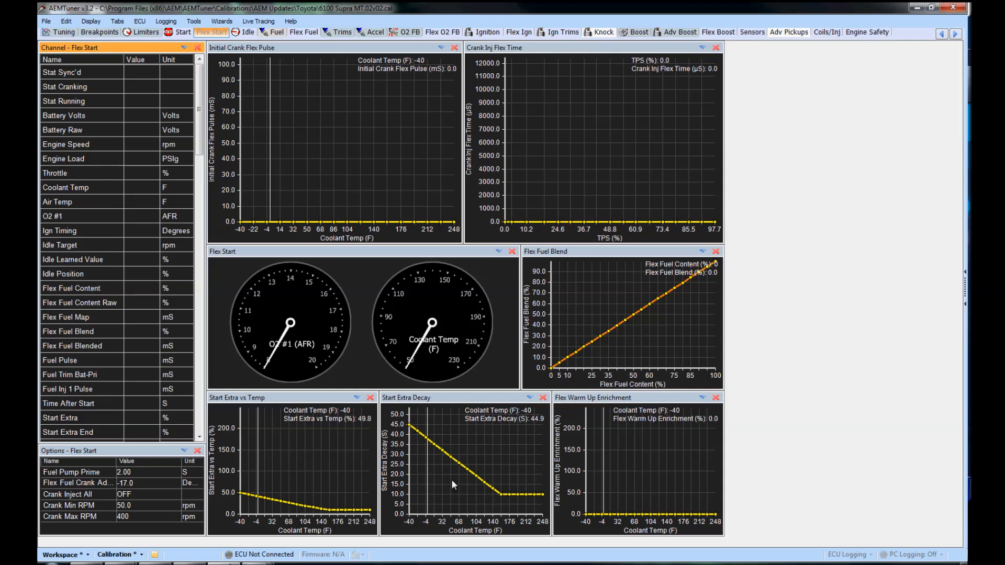
left_click(717, 262)
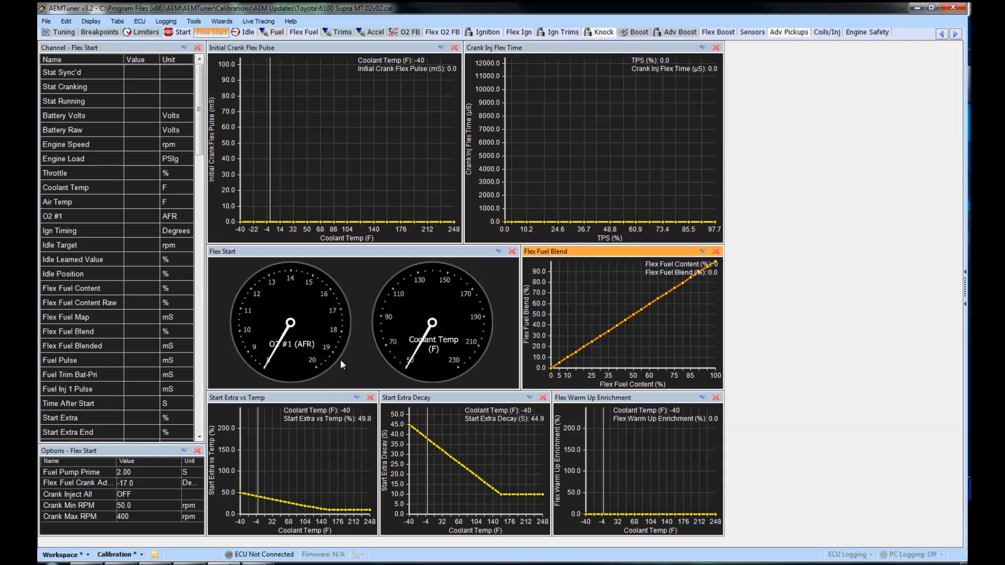
left_click(182, 34)
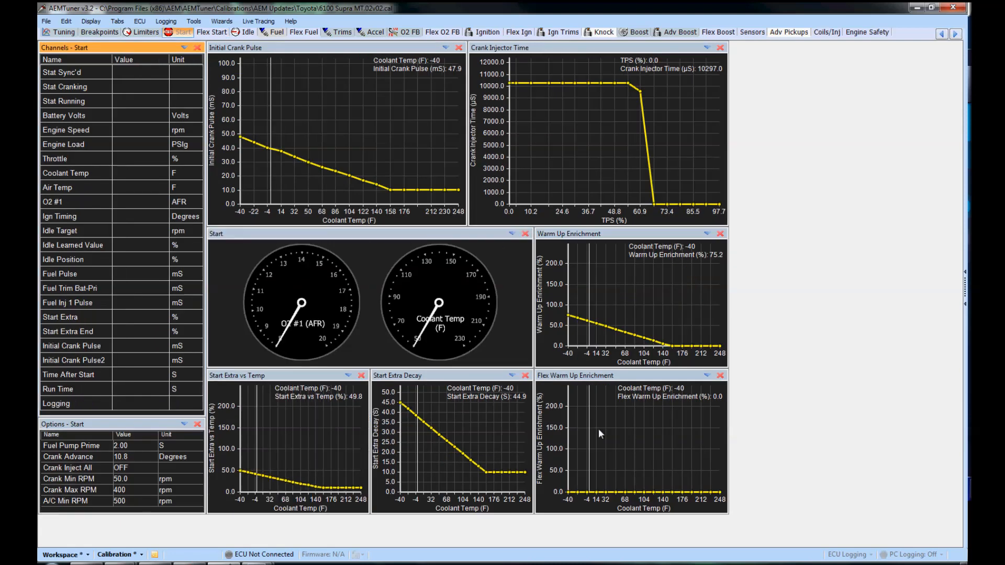
left_click(212, 32)
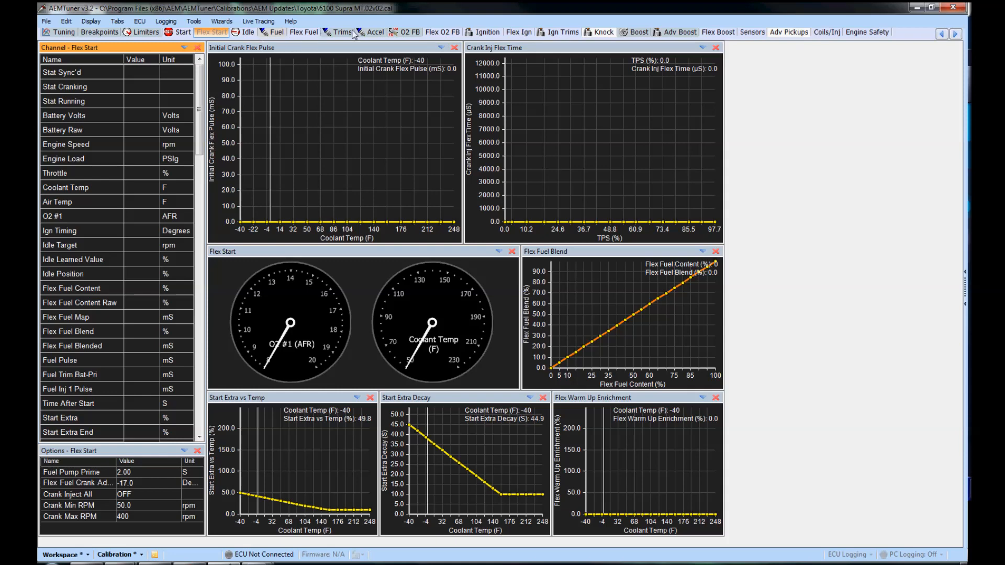
- Compare the Flex O2 FB Target table with the base O2 FB Target 1 table
left_click(439, 32)
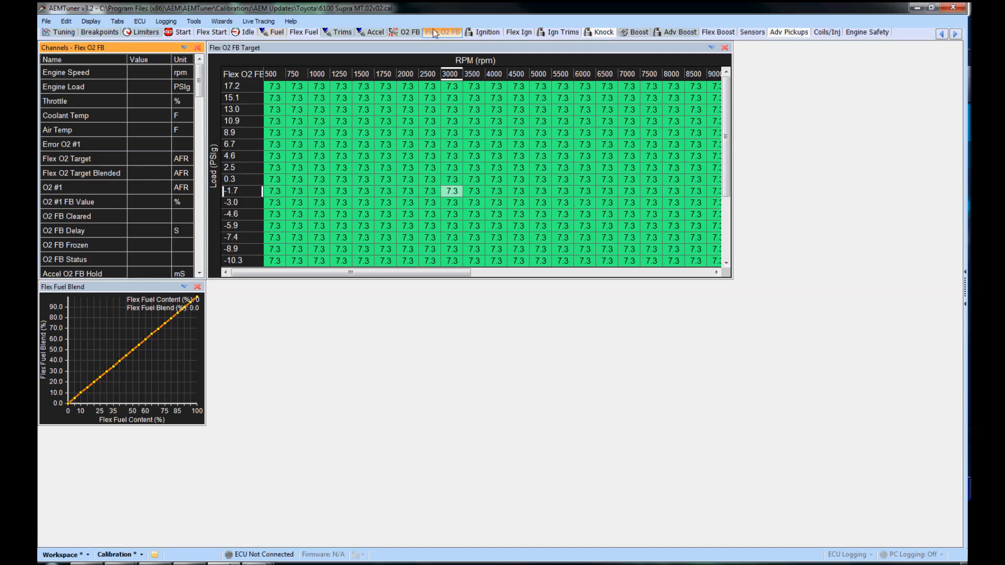
left_click(407, 32)
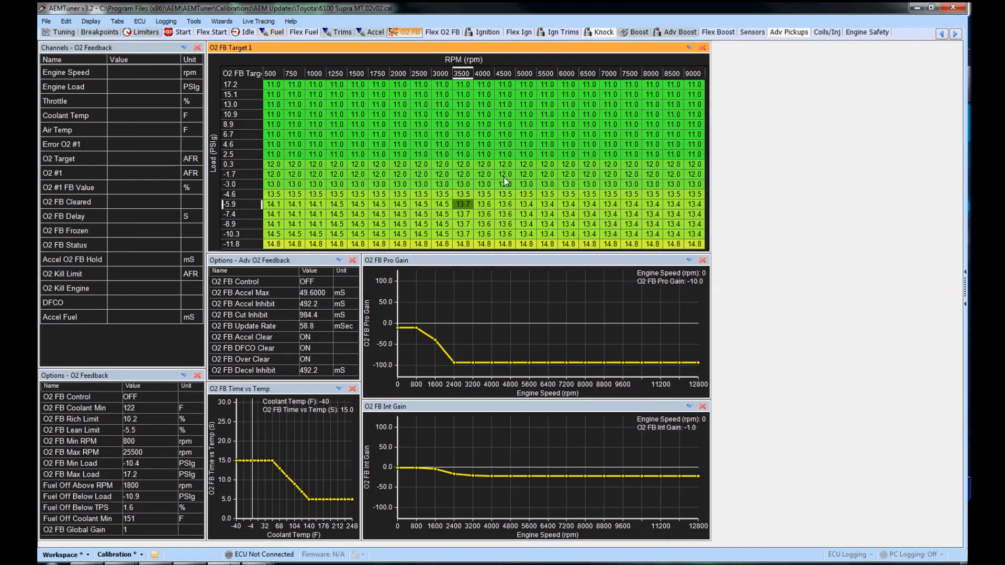
left_click(442, 31)
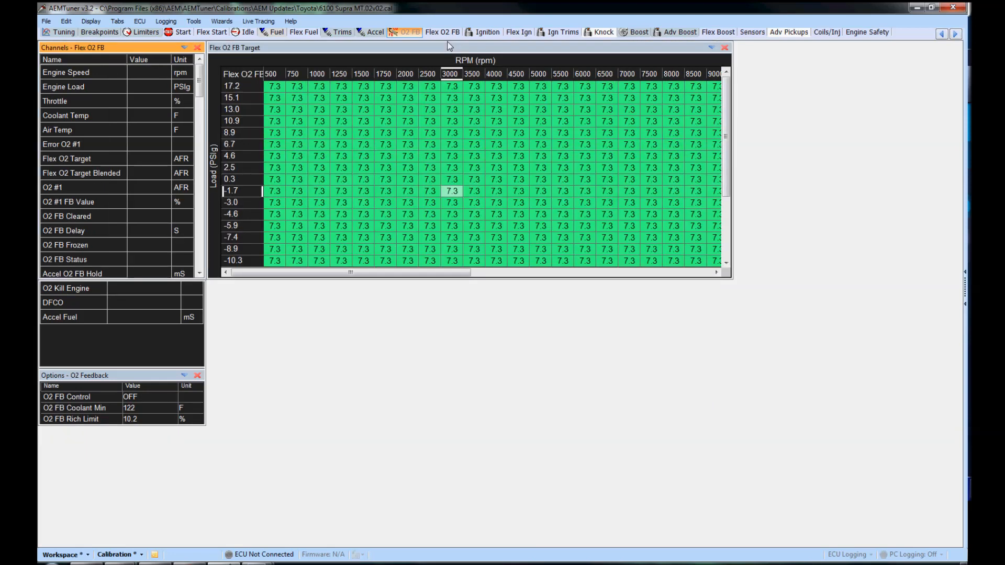
left_click(424, 215)
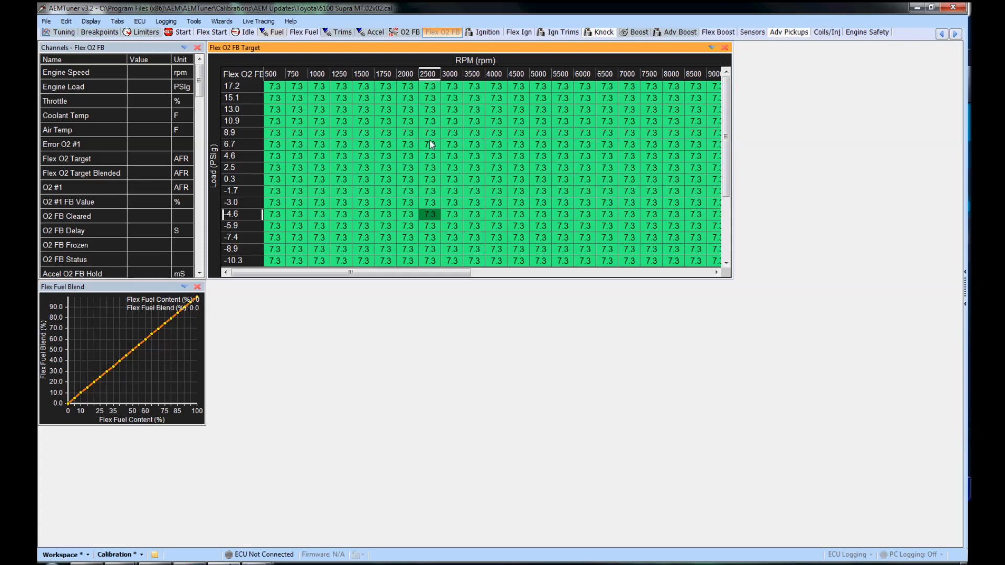
- Set the Flex Ign Blend to 100 % at 100 % flex fuel content
left_click(522, 32)
left_click(170, 440)
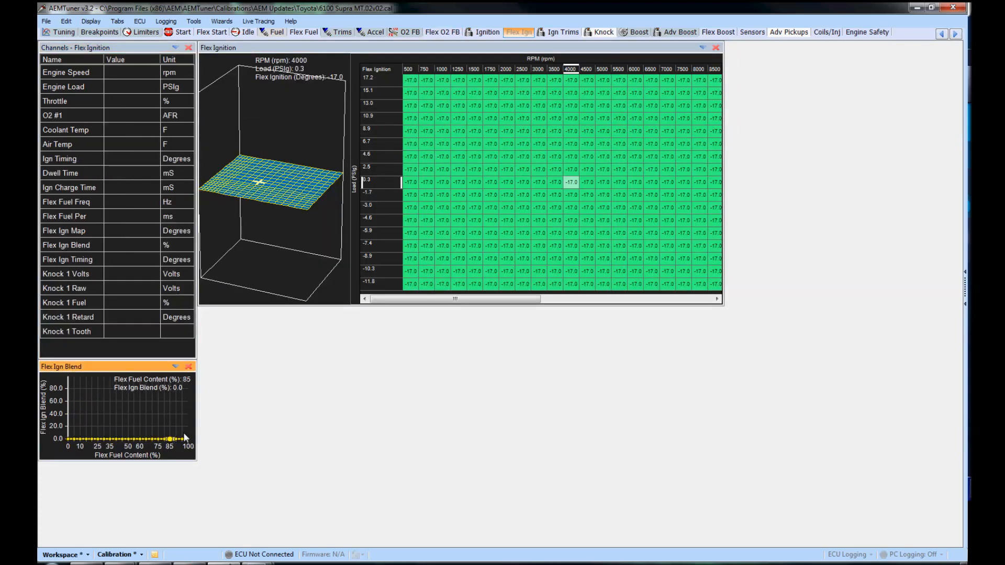
key("shift+Right")
key("shift+Right")
key("shift+Right")
key("Right")
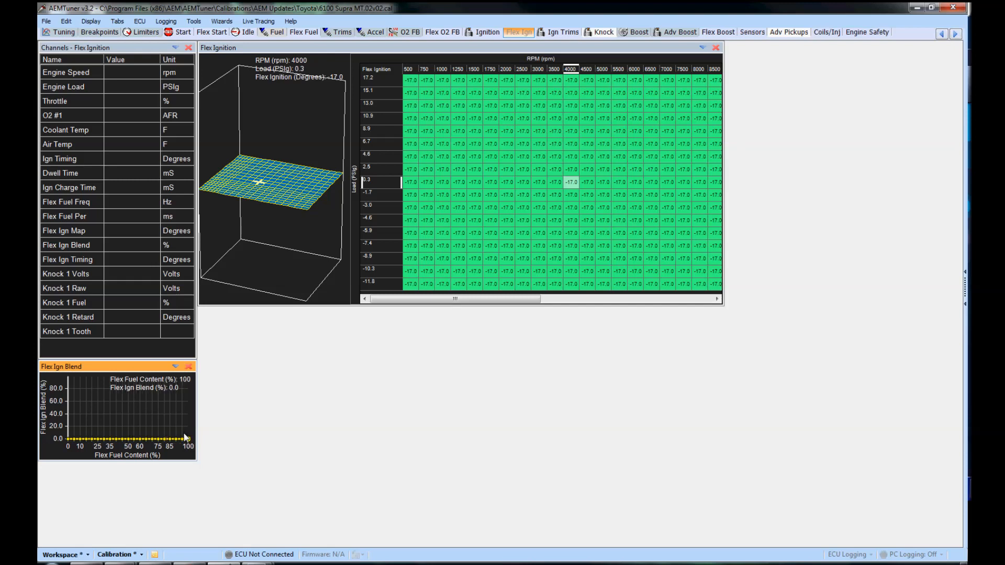
type("0")
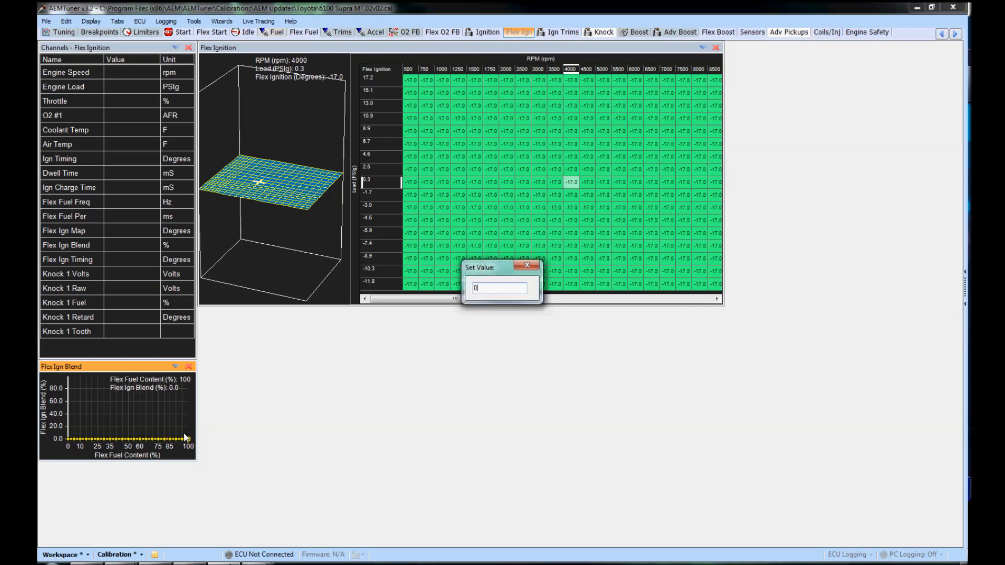
key("BackSpace")
type("100")
key("Return")
- Interpolate the Flex Ign Blend curve between 0 and 100 % flex fuel content
key("shift+Left")
key("shift+Left")
key("shift+Left")
key("shift+Left")
key("shift+Left")
key("shift+Left")
key("shift+Left")
key("shift+Left")
key("shift+Left")
key("shift+Left")
key("shift+Left")
key("shift+Left")
key("shift+Left")
key("shift+Left")
key("shift+Left")
key("shift+Left")
key("shift+Left")
key("shift+Left")
key("shift+Left")
key("shift+Left")
key("ctrl+h")
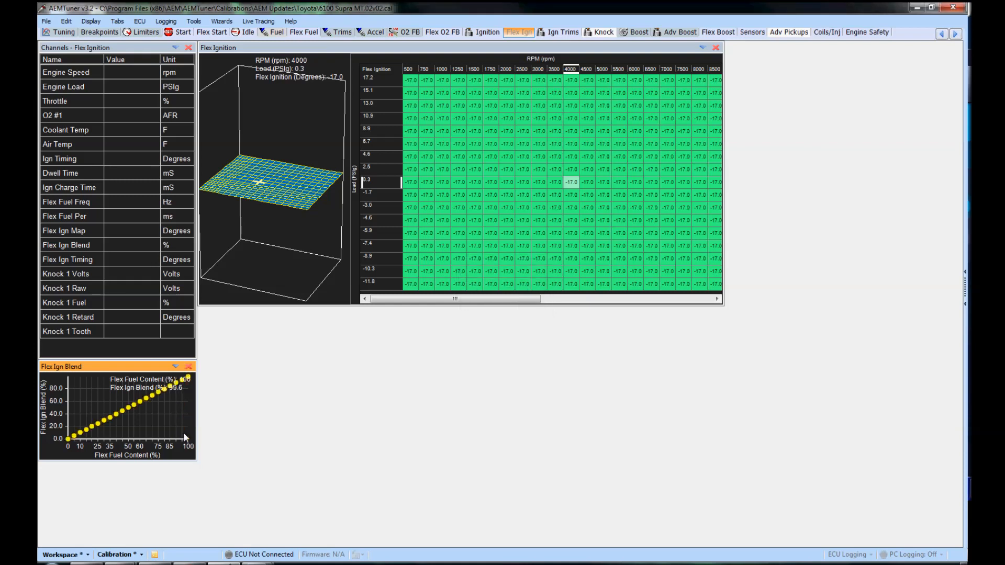
- Check the Flex Ign Blend at 85 and 100 % flex fuel content and view the base Ignition Map
left_click(172, 407)
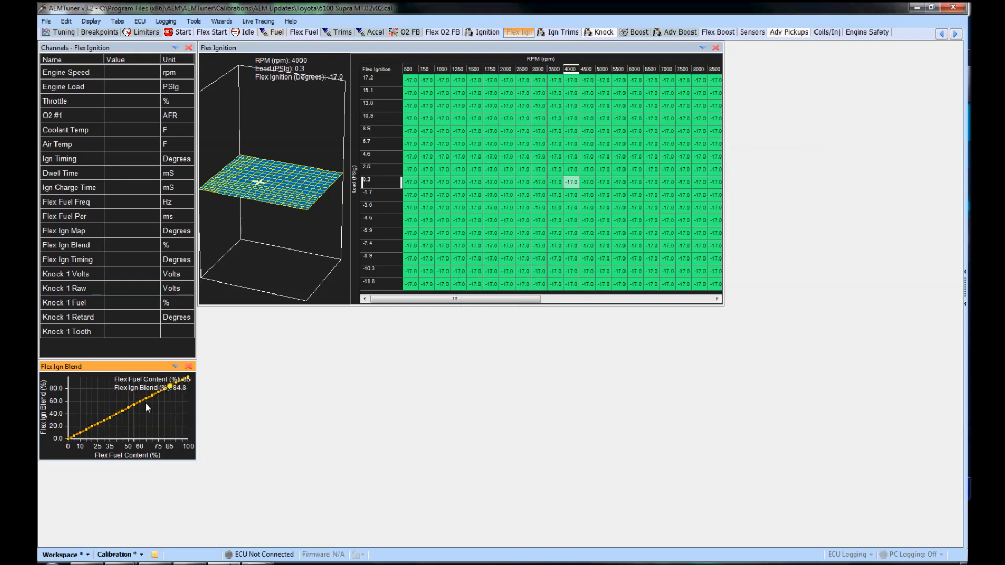
left_click(189, 386)
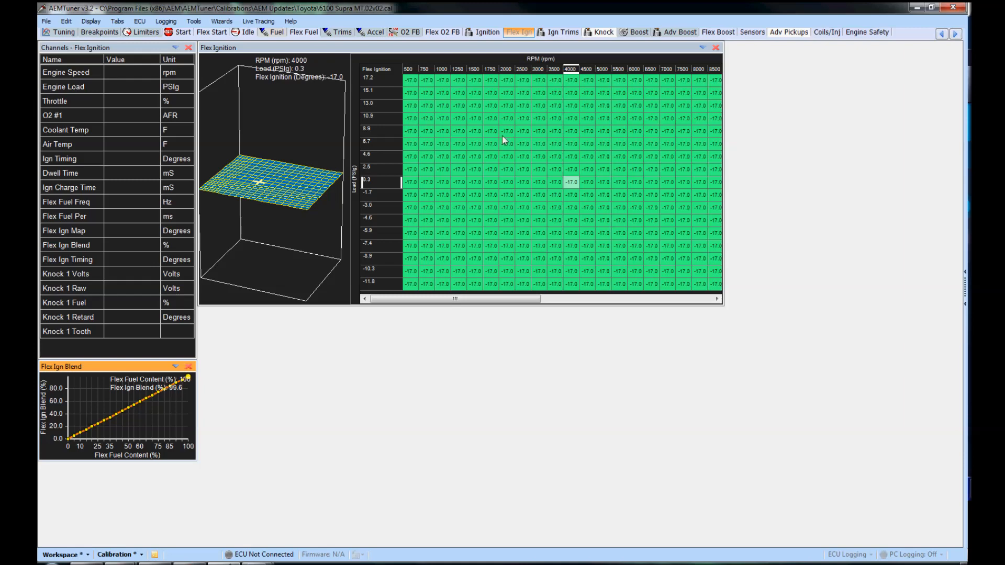
left_click(482, 32)
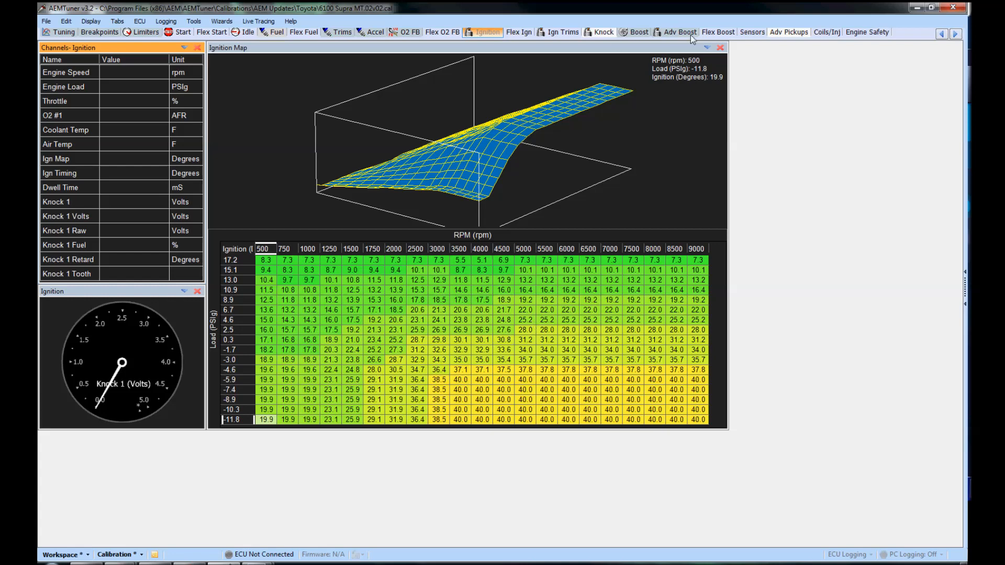
- Set the Flex Boost Blend to 100 % at 100 % flex fuel content
left_click(716, 33)
left_click(533, 296)
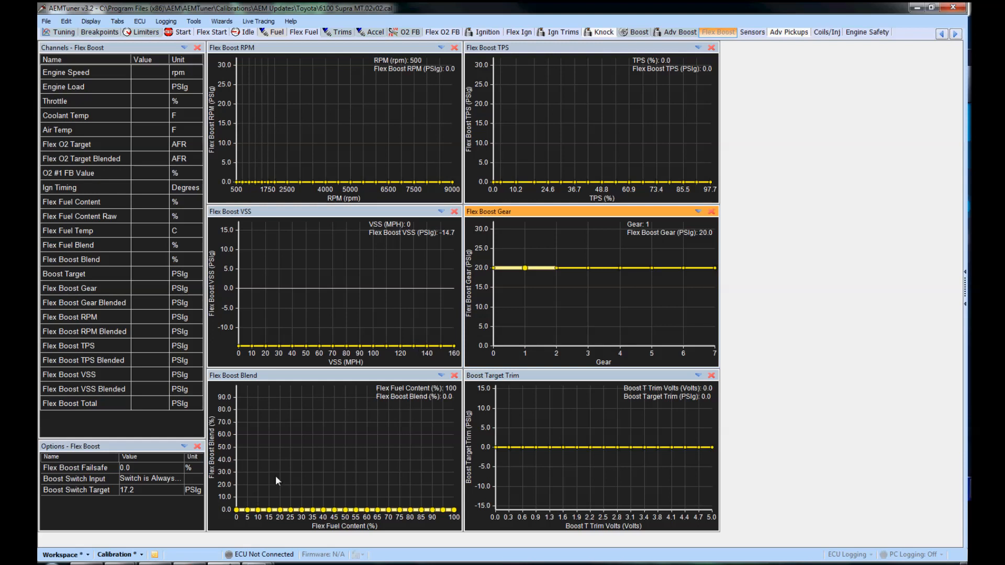
left_click(365, 487)
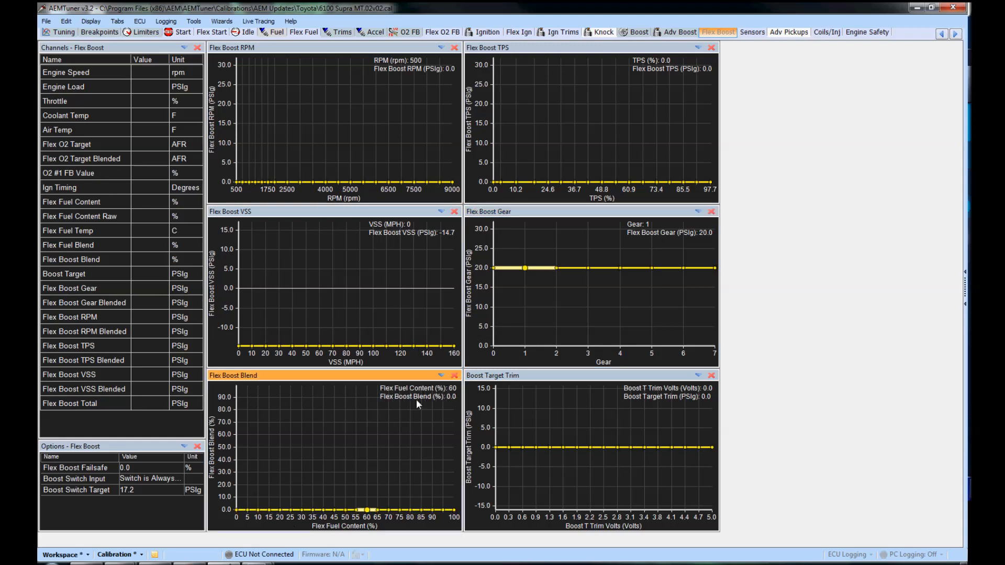
left_click(421, 510)
key("Right")
key("Right")
key("Right")
type("100")
key("Return")
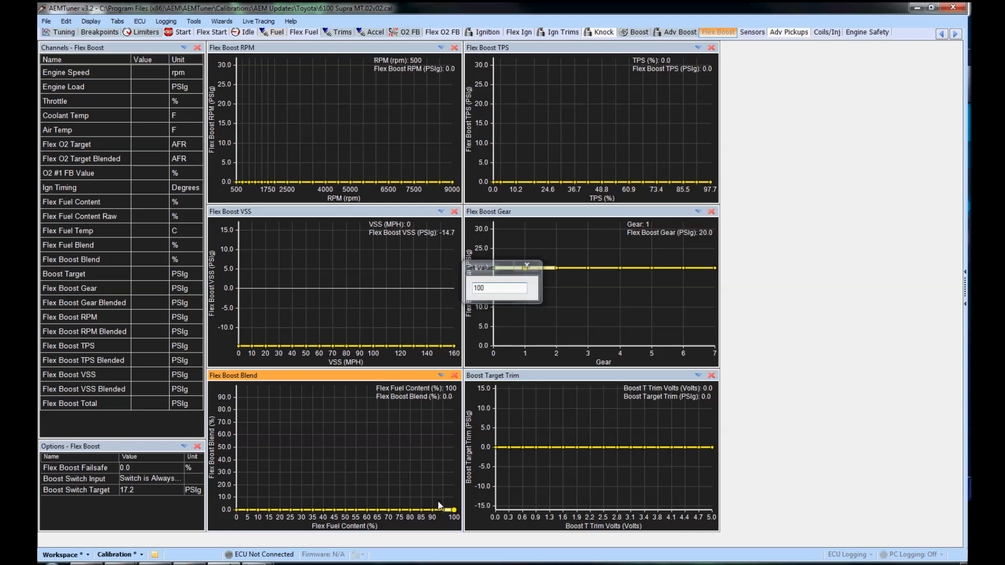
- Interpolate the Flex Boost Blend curve across all flex fuel contents from 0 to 100 %
key("ctrl+a")
key("ctrl+i")
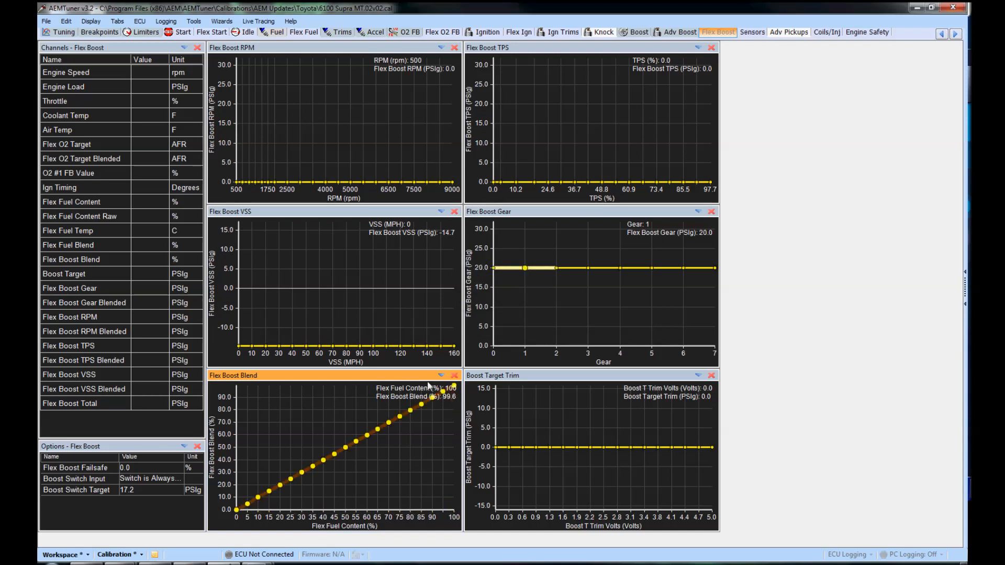
left_click(452, 388)
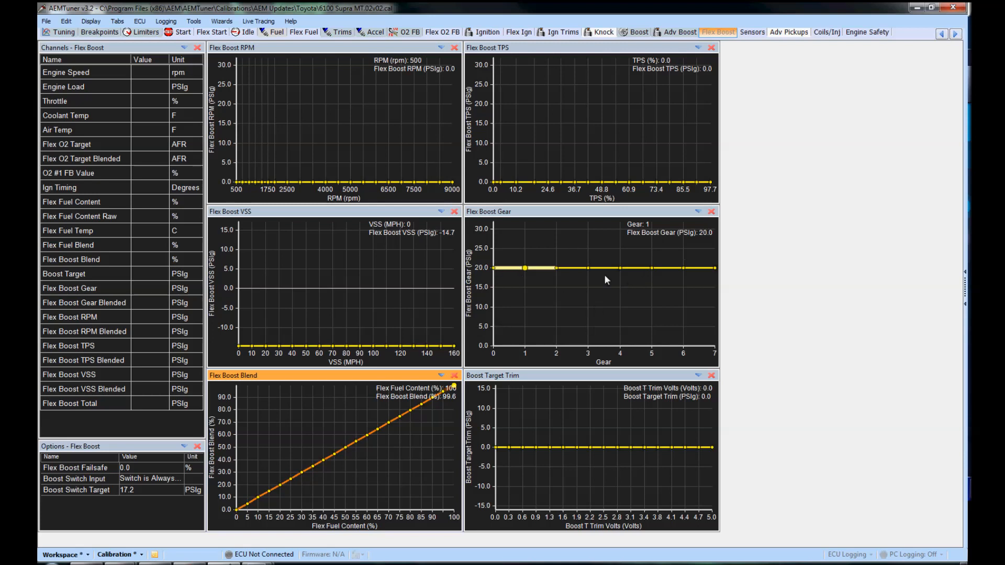
- Review the base advanced boost targets and the Flex Ignition map
left_click(677, 32)
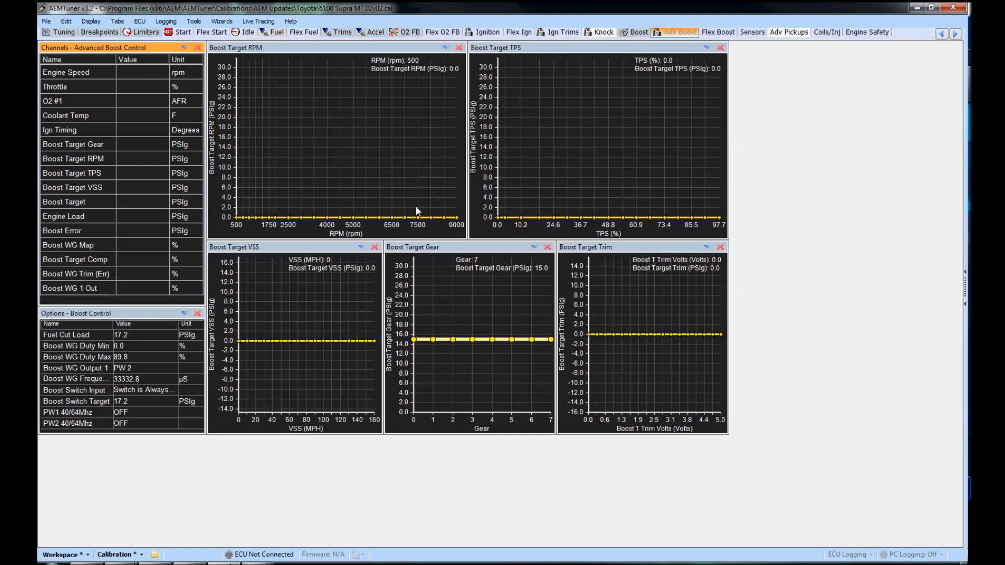
left_click(519, 32)
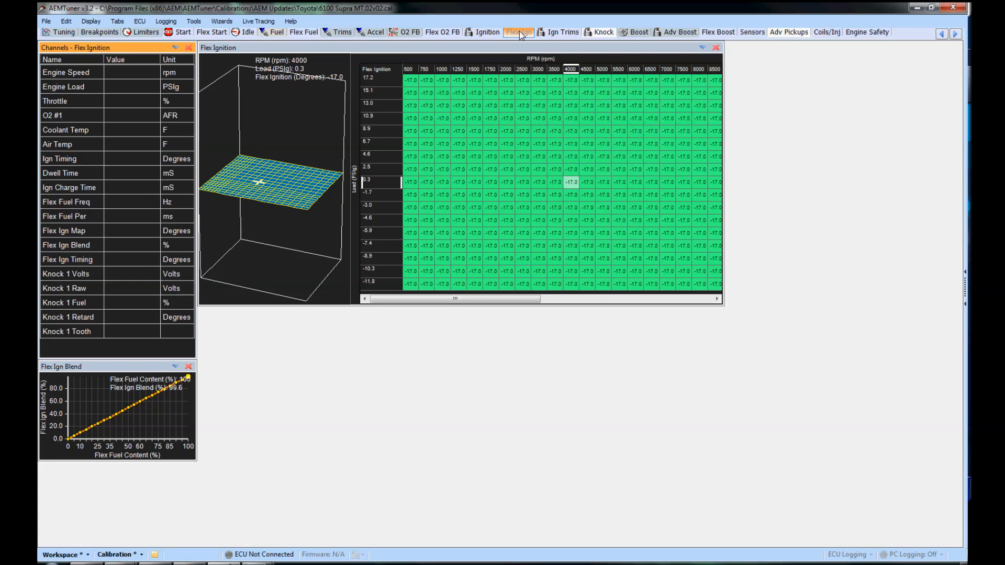
left_click(305, 32)
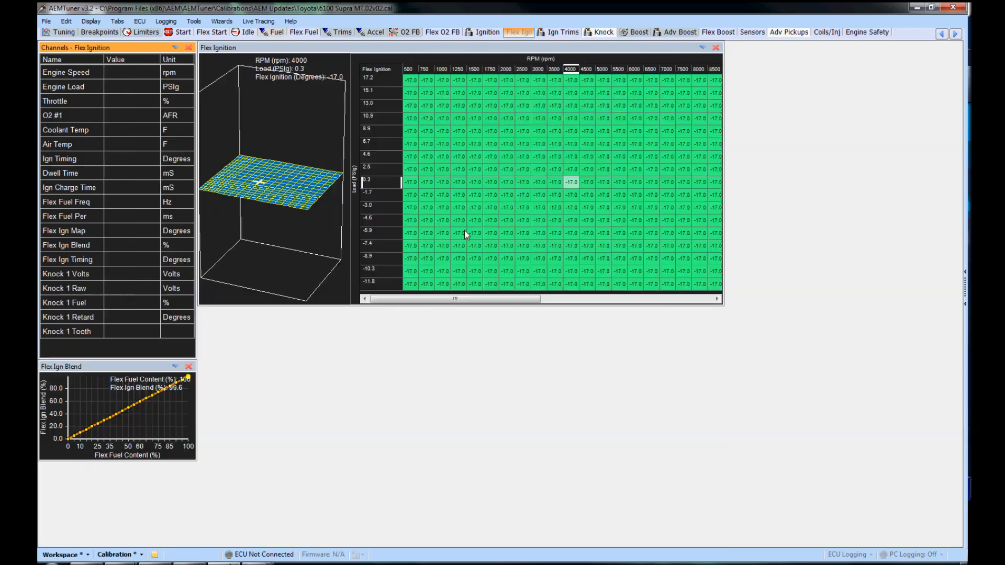
- Copy the entire base Ignition Map into the Flex Ignition map
left_click(519, 32)
left_click(486, 32)
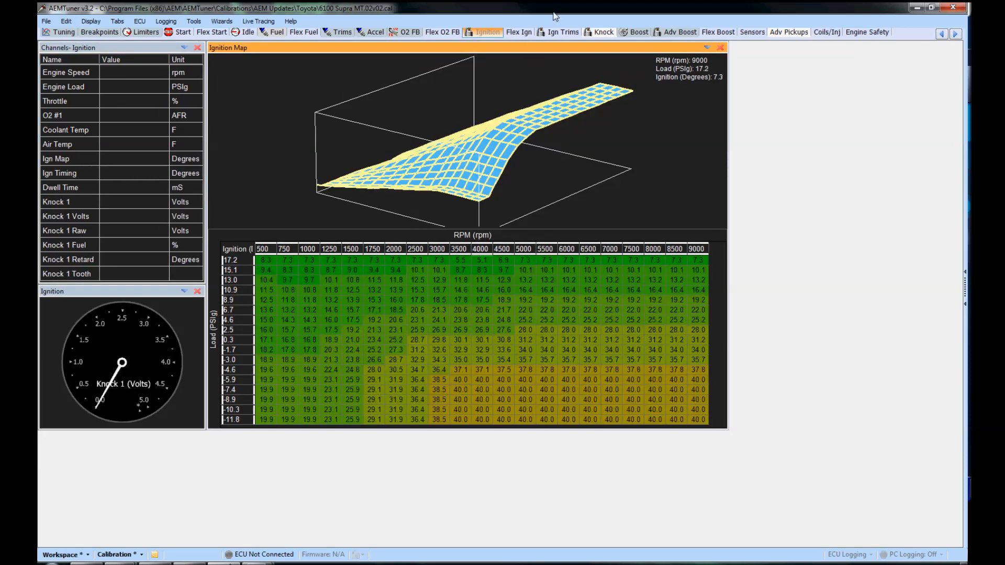
left_click(519, 32)
left_click(503, 205)
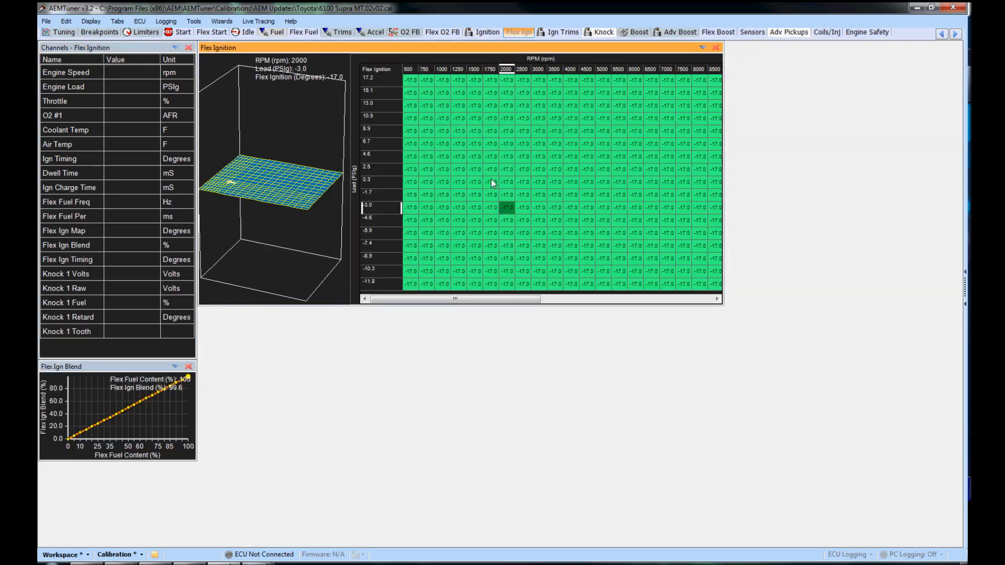
key("ctrl+a")
key("ctrl+v")
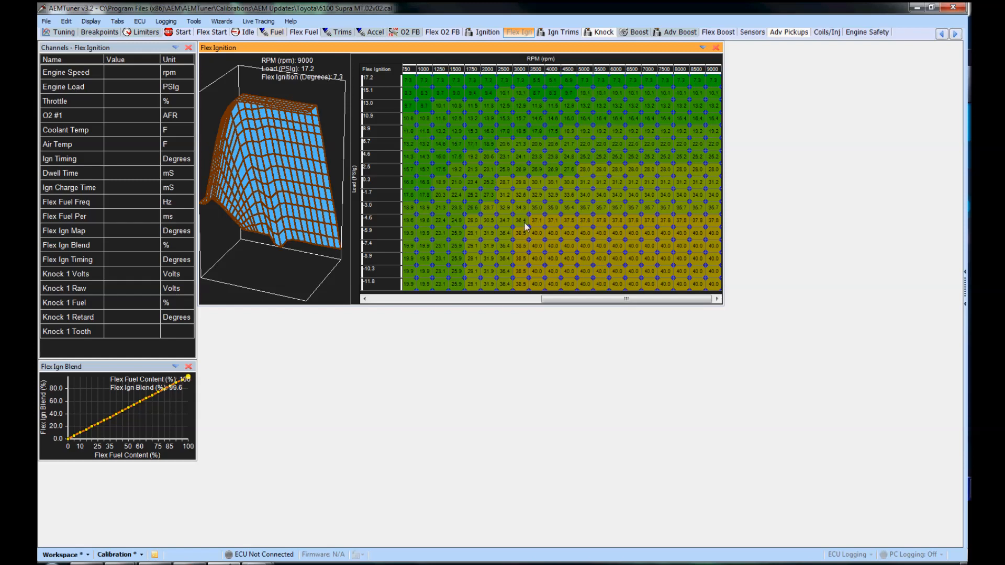
- Raise every cell of the Flex Ignition map by about 3.1 degrees and inspect the resulting 3D surface
key("plus")
key("plus")
key("plus")
key("plus")
key("plus")
key("plus")
key("plus")
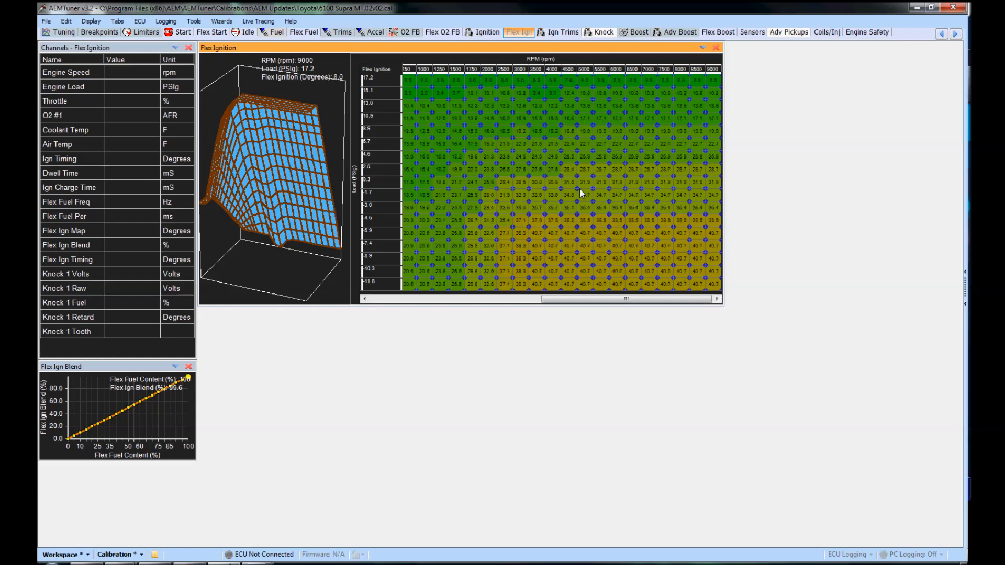
key("plus")
key("plus")
left_click(566, 167)
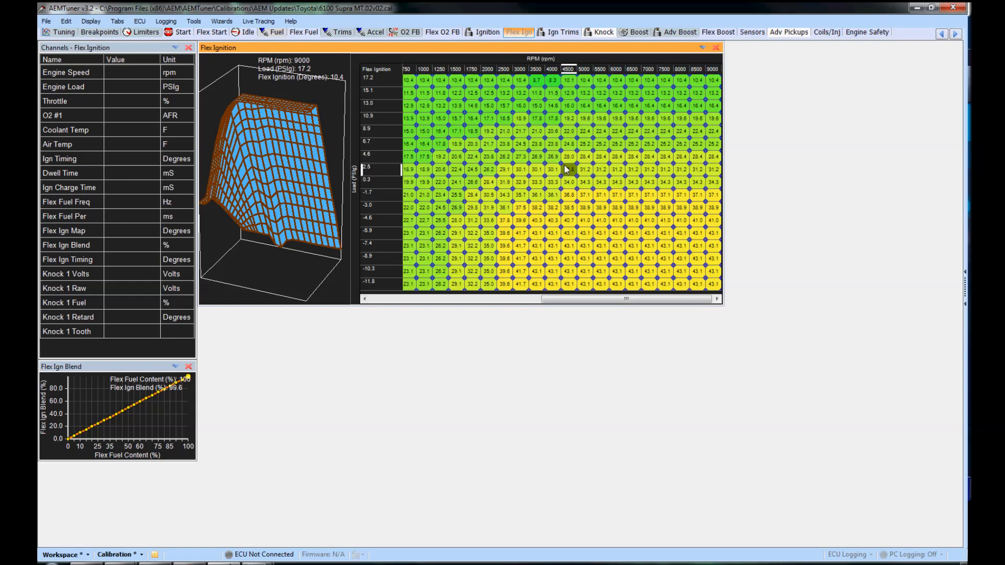
left_click_drag(259, 183, 286, 200)
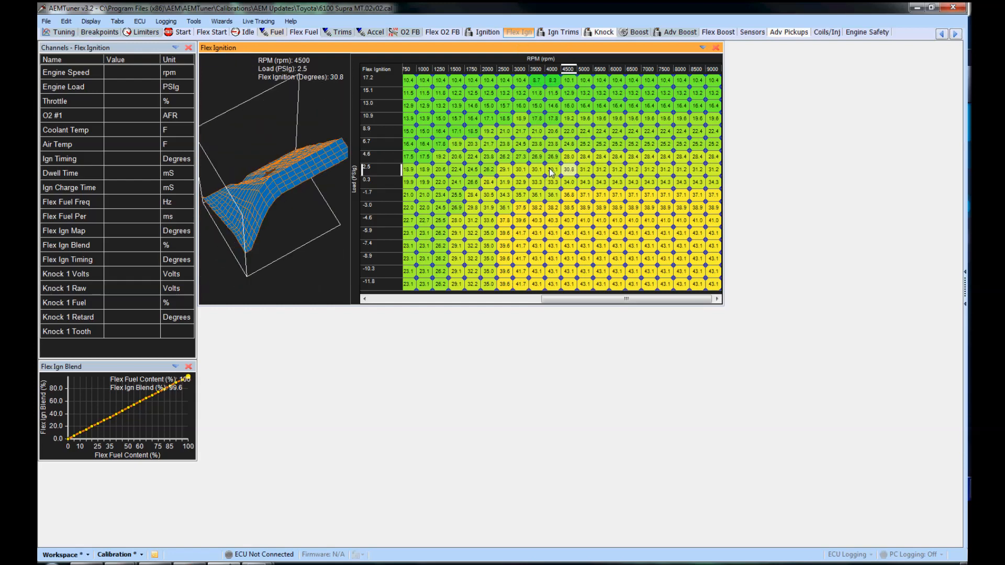
- Review the fuel trims, the base Fuel Map and Ignition Map, and the flex fuel and flex ignition tables
left_click(342, 32)
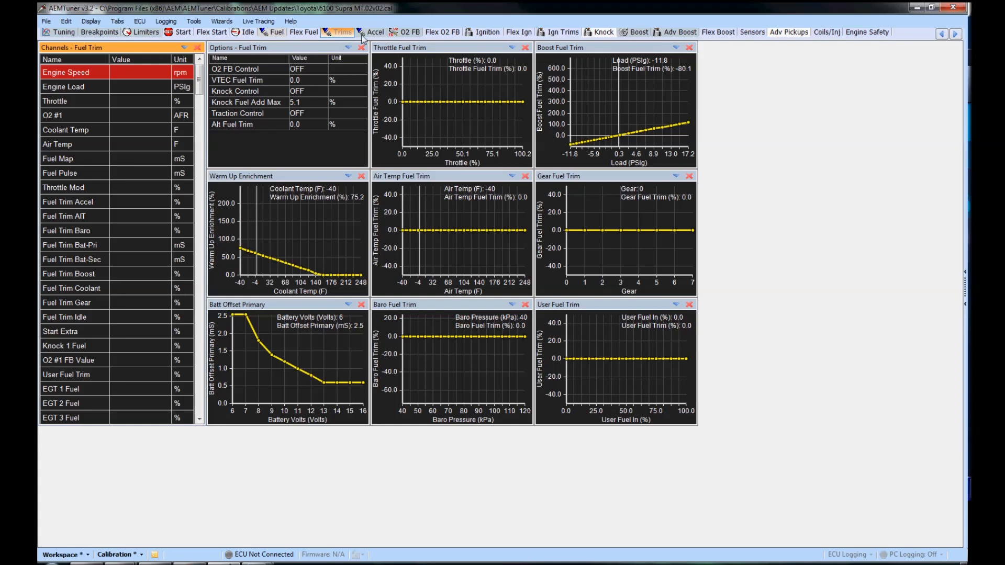
left_click(265, 35)
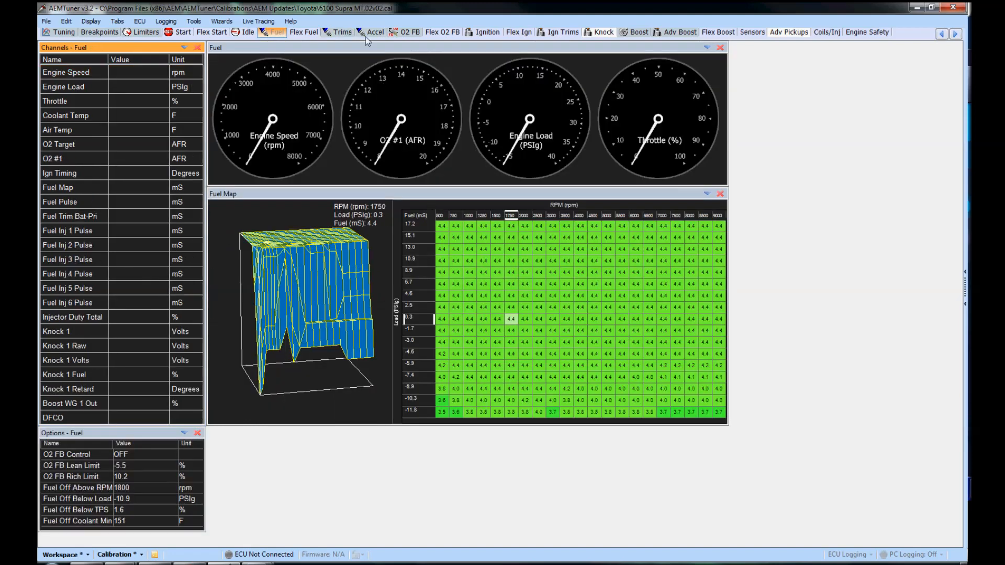
left_click(488, 32)
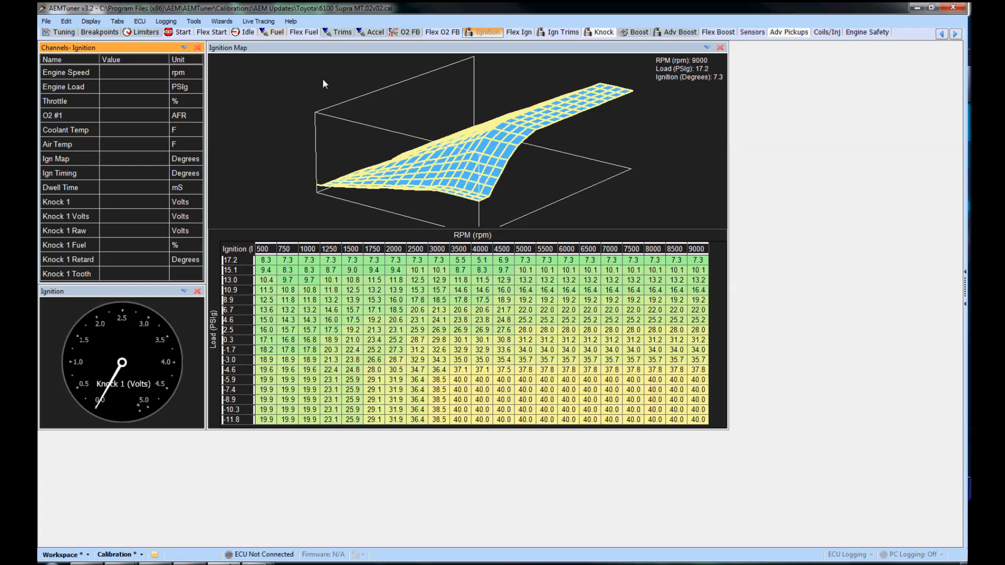
left_click(310, 33)
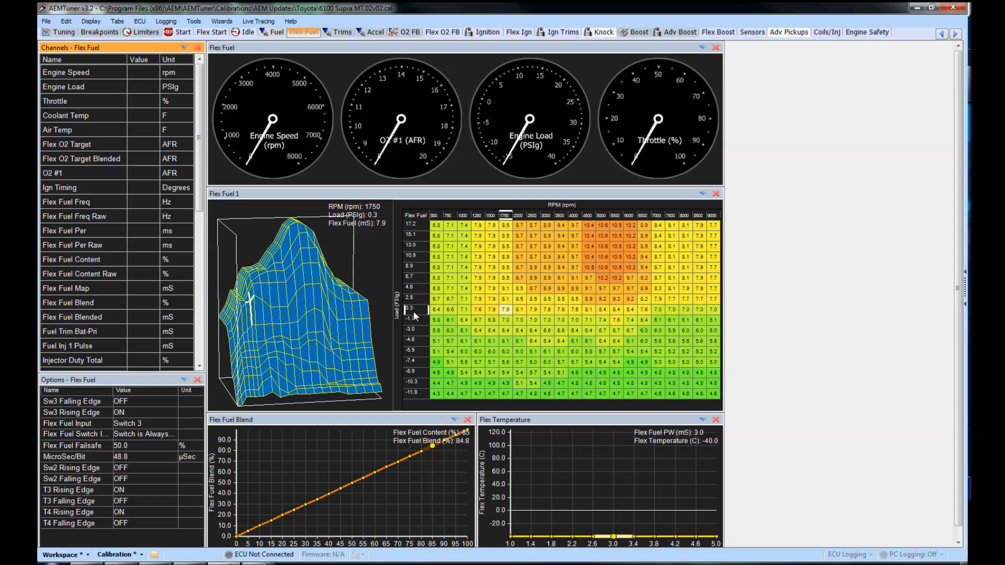
left_click(519, 32)
left_click(304, 32)
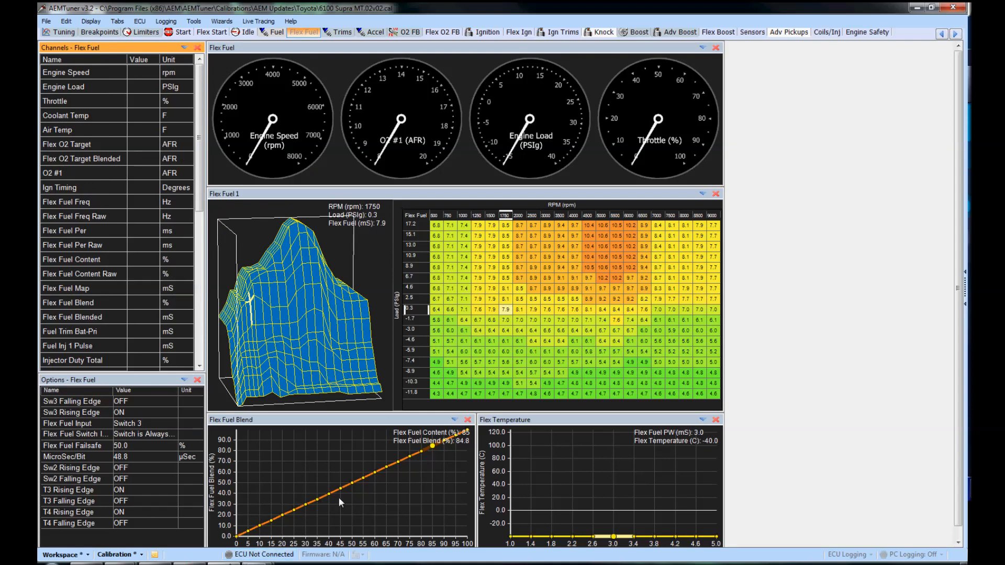